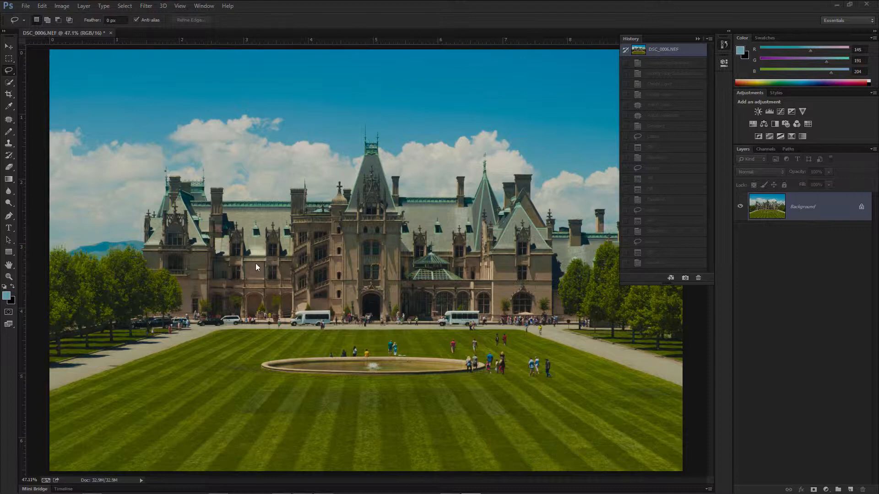
Choose the Rectangular Marquee tool and select a rectangle across the mansion's left roofs and central tower
left_click(167, 180)
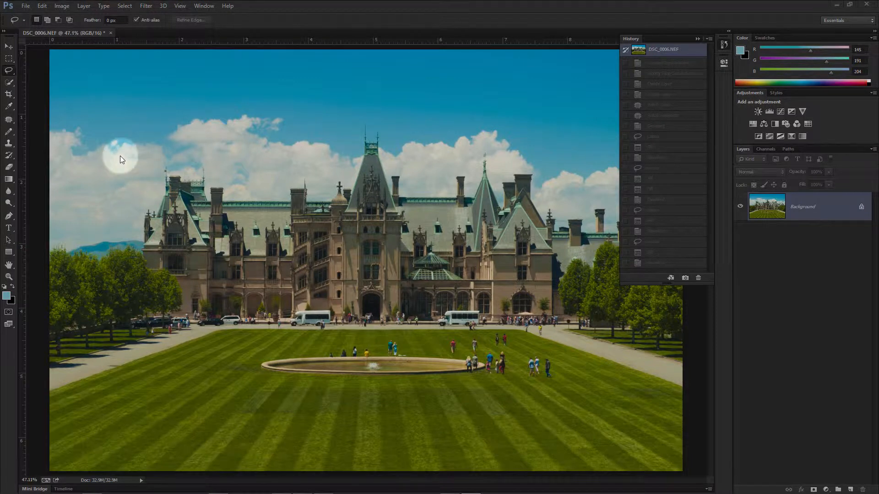
left_click(8, 61)
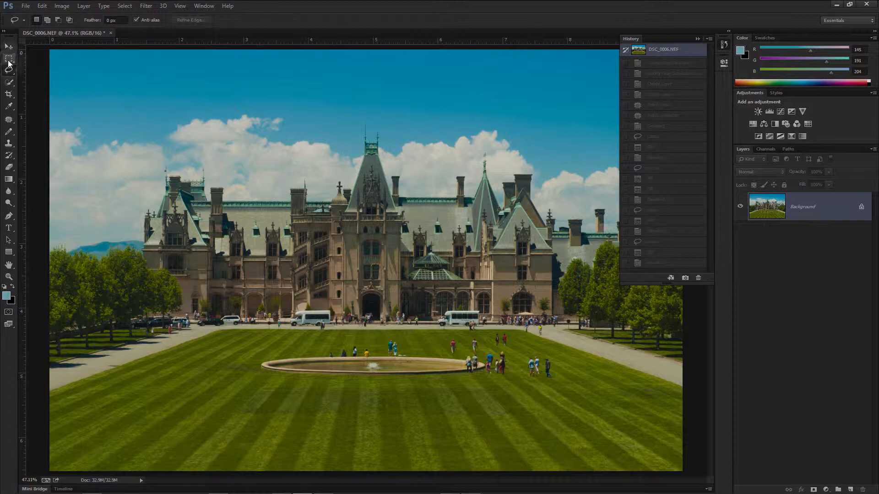
left_click(8, 60)
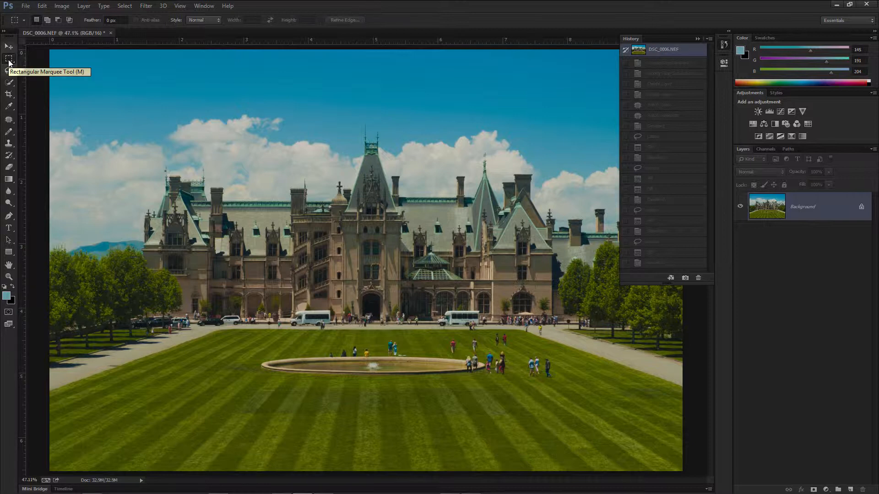
left_click(9, 63)
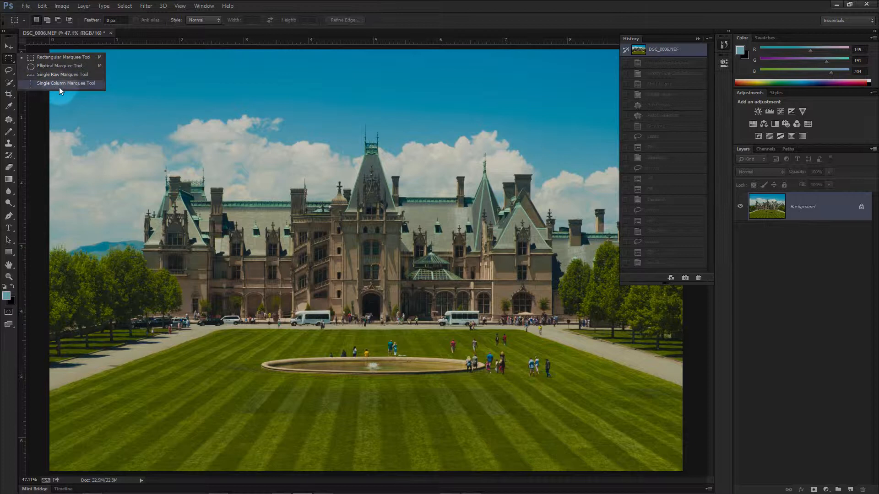
left_click(57, 59)
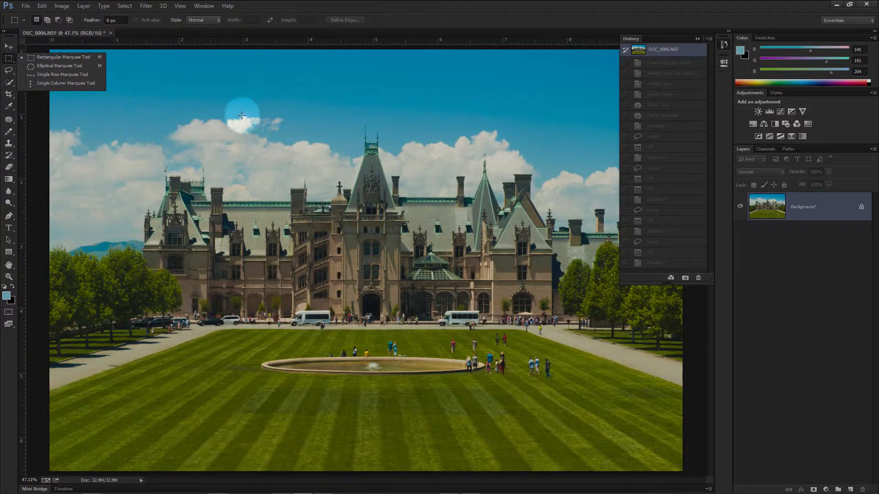
left_click_drag(155, 85, 458, 122)
left_click_drag(125, 161, 393, 238)
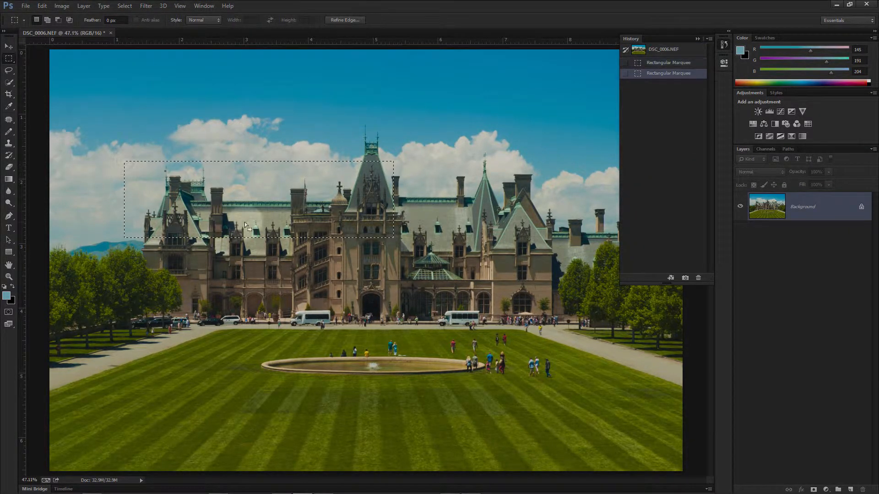
Shift the selection toward the lawn, then try a rectangle around the fountain instead and clear it
mouse_move(225, 231)
left_mouse_down()
mouse_move(356, 286)
mouse_move(247, 309)
mouse_move(359, 381)
left_mouse_up()
left_click_drag(228, 341, 530, 407)
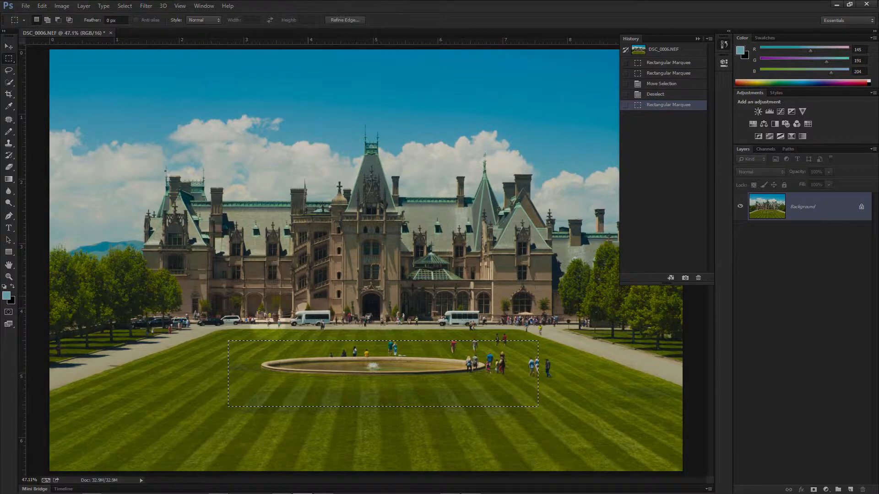
left_click(259, 333)
Select a rectangle around the fountain, extend it slightly to the left, and subtract its lower strip
left_click_drag(233, 329, 527, 426)
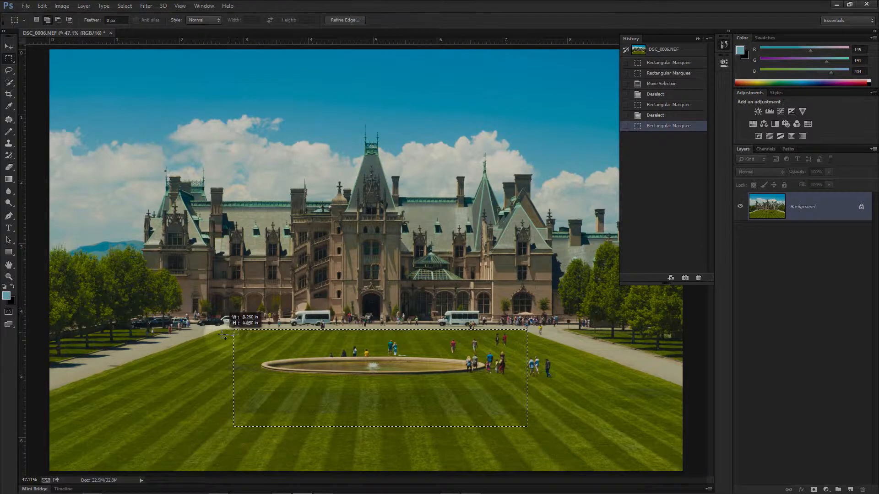
left_click_drag(238, 331, 220, 426)
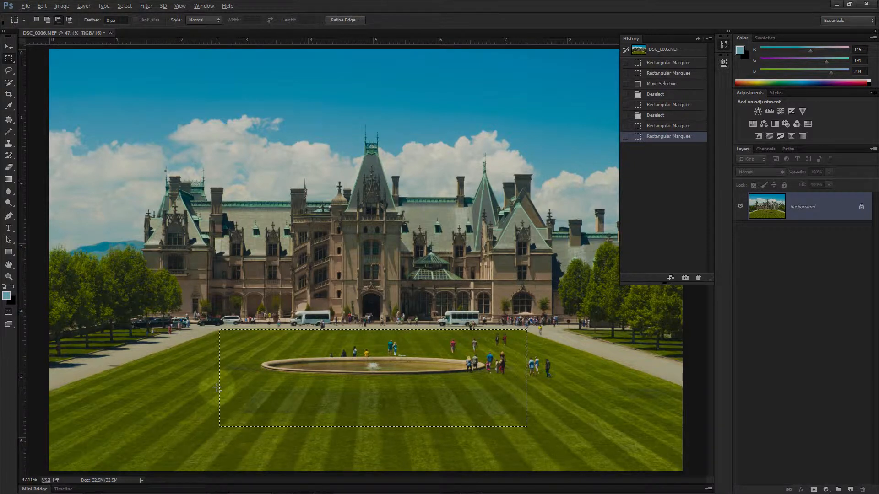
left_click_drag(218, 387, 547, 438)
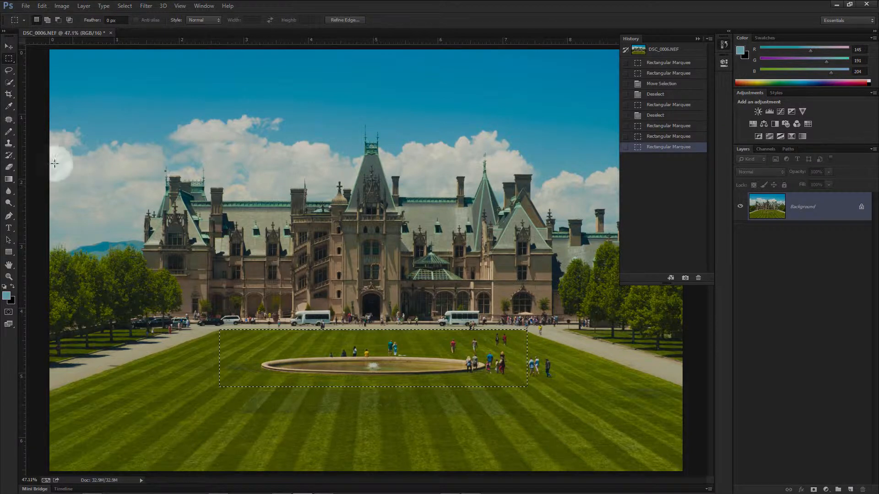
Set the Elliptical Marquee tool to a fixed ratio of 2 to 2 and draw a small circular selection over the clouds
right_click(8, 59)
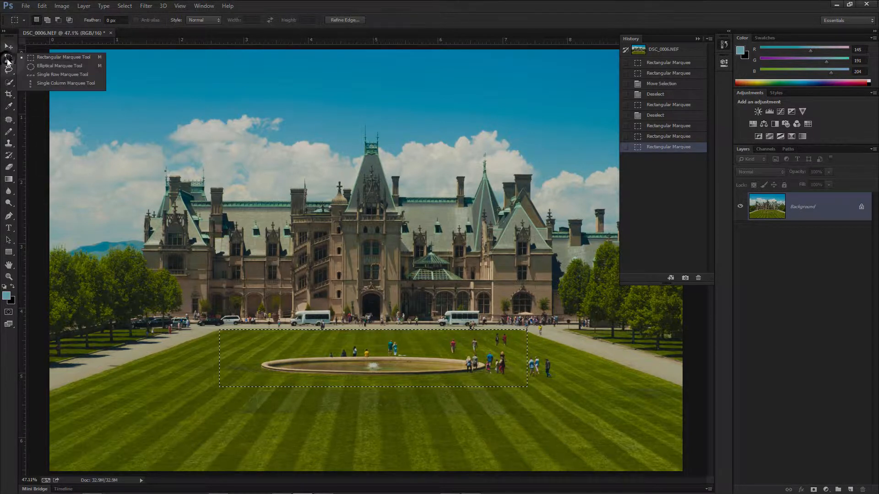
left_click(37, 67)
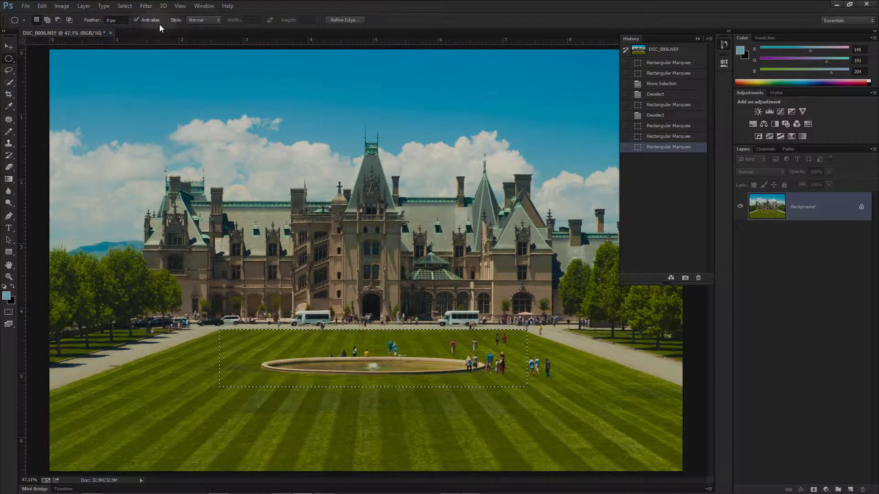
left_click(212, 20)
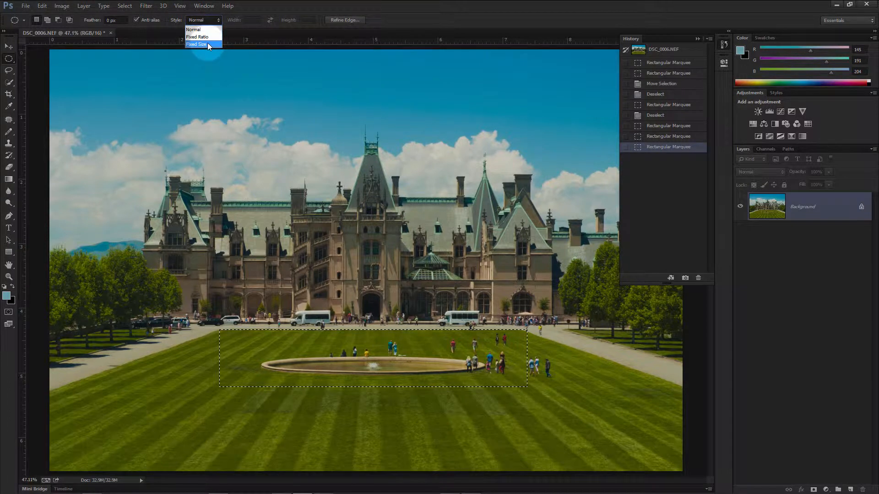
left_click(206, 37)
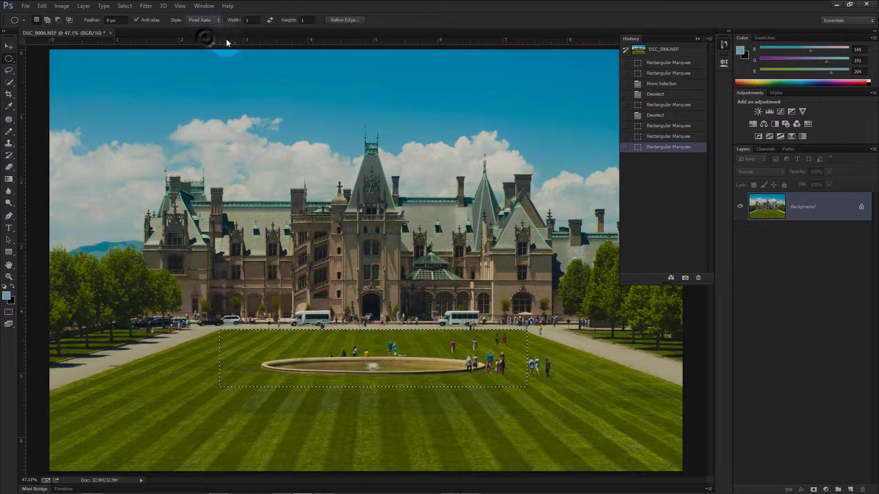
left_click(249, 20)
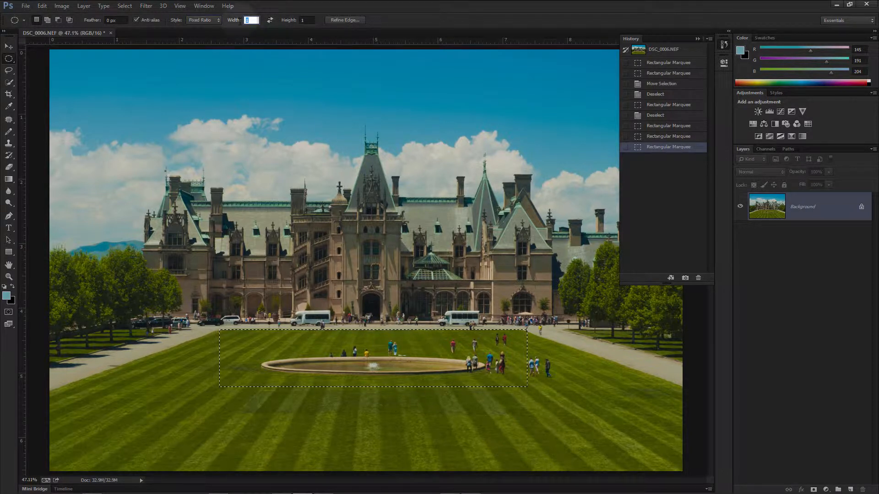
type("2")
key("Tab")
type("2")
key("Tab")
left_click(212, 75)
left_click(299, 143)
left_click_drag(299, 142, 320, 158)
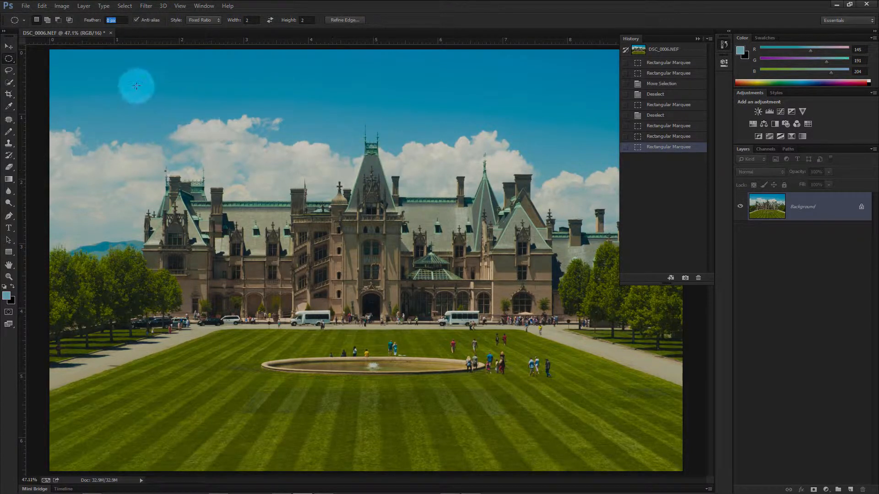
Return to the Rectangular Marquee tool and draw a freely sized selection over the clouds, left roofs and central tower
left_click(8, 60)
left_click(41, 58)
left_click(331, 103)
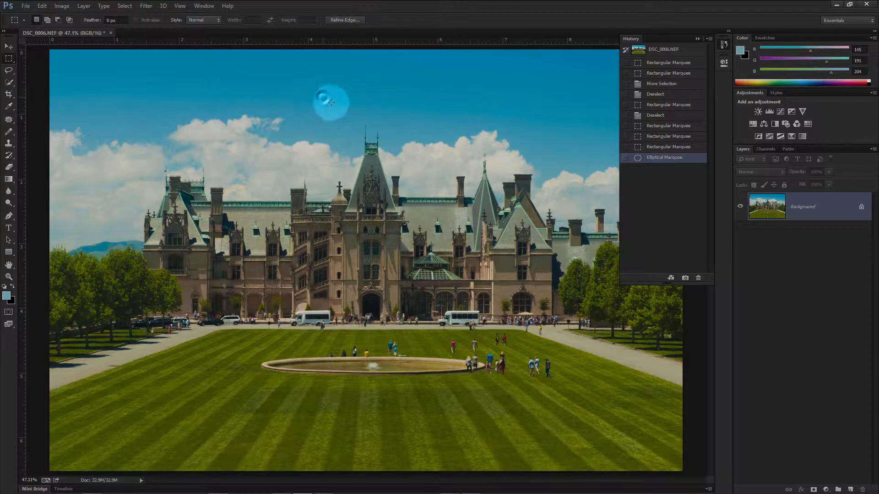
left_click_drag(323, 96, 424, 256)
left_click(281, 121)
left_click_drag(214, 107, 394, 253)
Set the rectangular marquee to Fixed Size at 64 by 64 px and place it around the photo, ending just left of the fountain
left_click(201, 21)
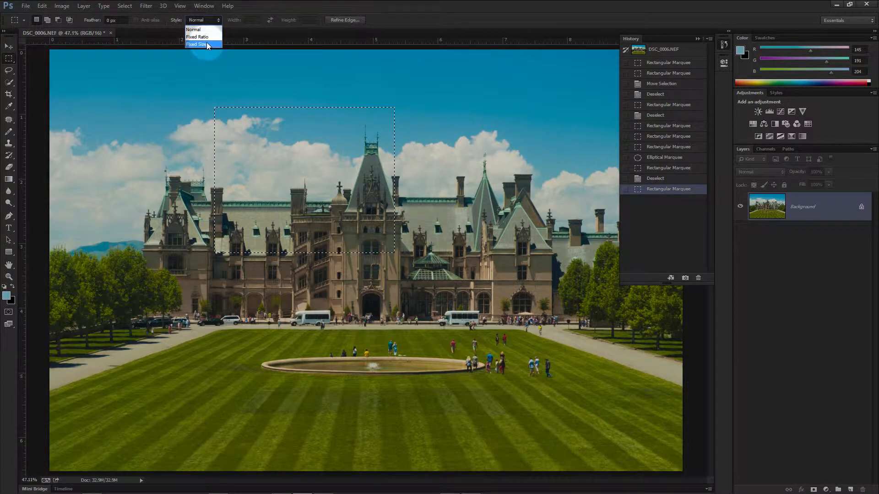
left_click(201, 44)
left_click(284, 65)
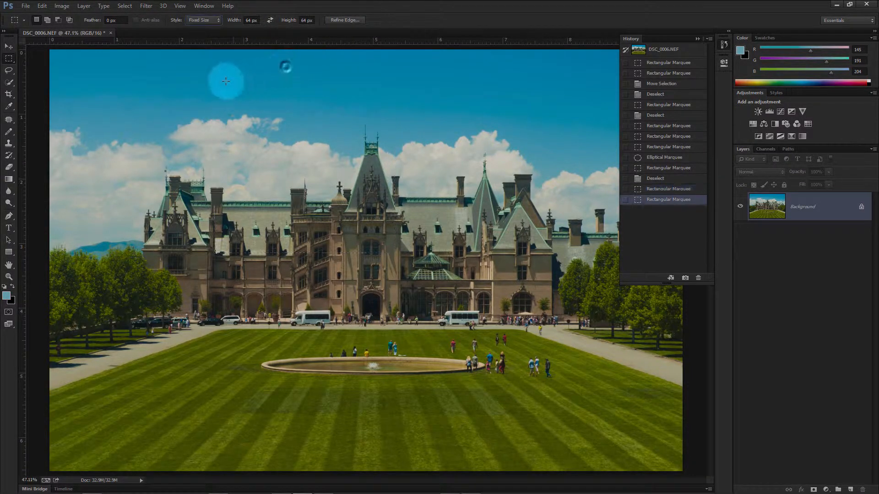
left_click(306, 157)
left_click(252, 153)
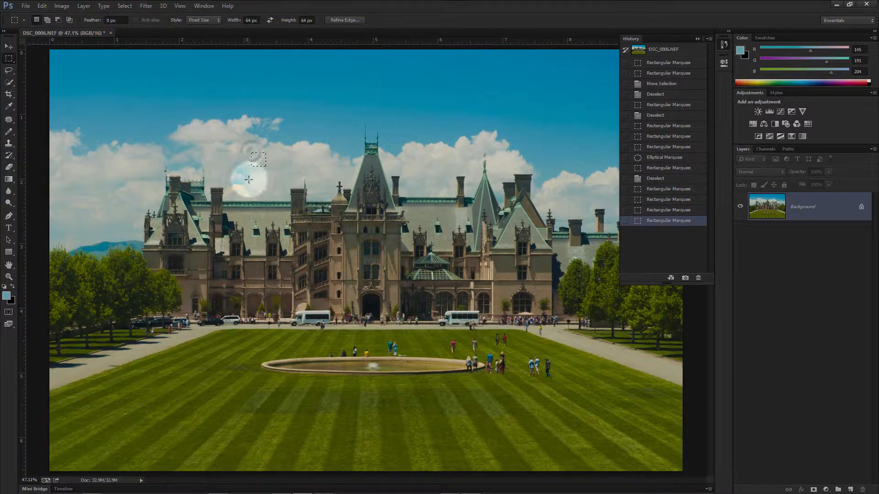
left_click(248, 180)
left_click(348, 274)
left_click(268, 425)
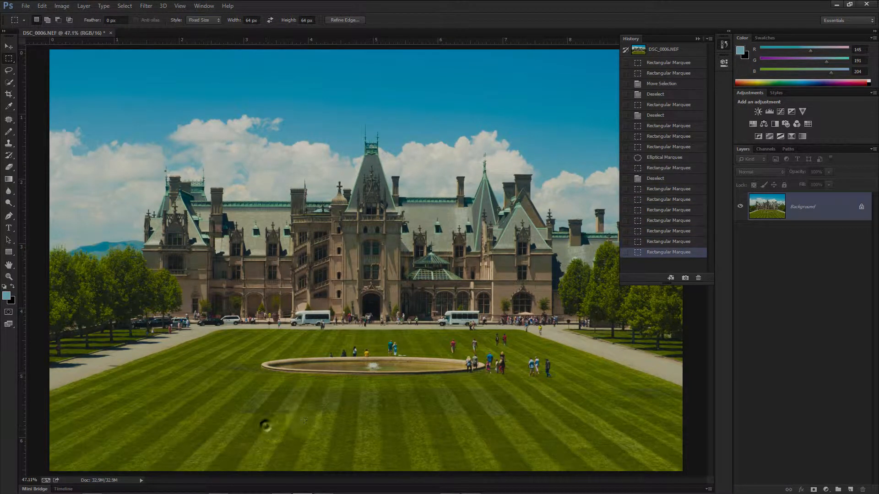
left_click(253, 381)
left_click(413, 411)
left_click(348, 339)
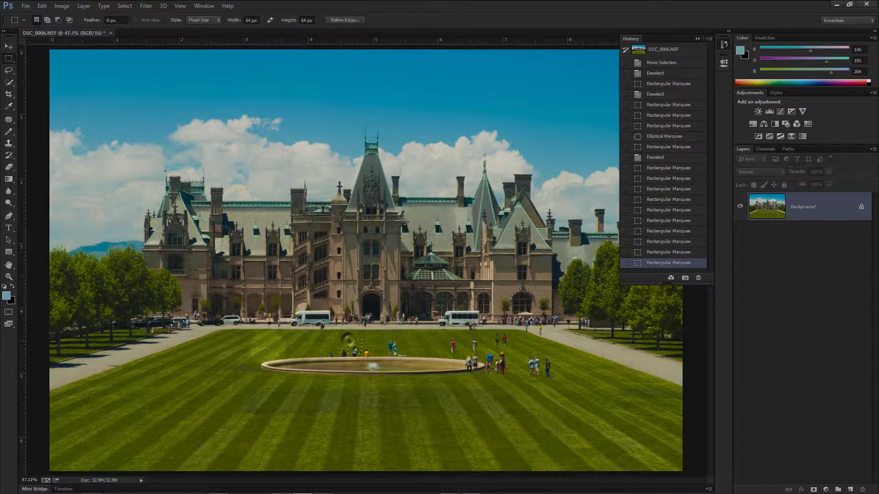
left_click(256, 349)
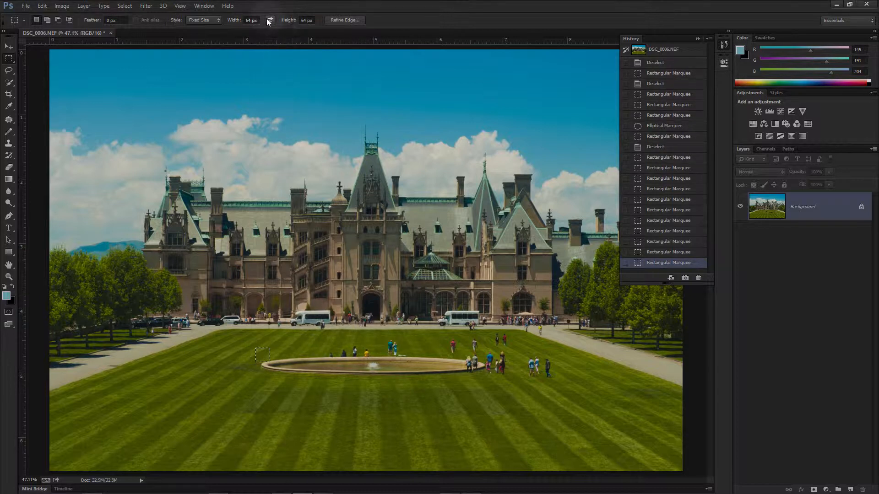
Set the fixed marquee size to 500 px wide and 200 px high and place it at the fountain's left edge
left_click(251, 20)
type("500")
key("Tab")
type("200")
key("Tab")
left_click_drag(240, 195, 251, 373)
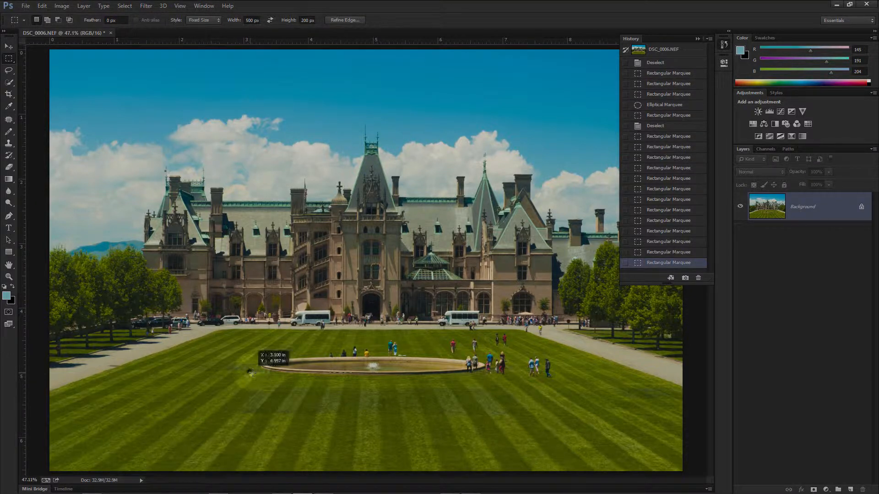
Reposition the 500 by 200 px selection at various spots in the photo, ending over the left half of the fountain
left_click(465, 350)
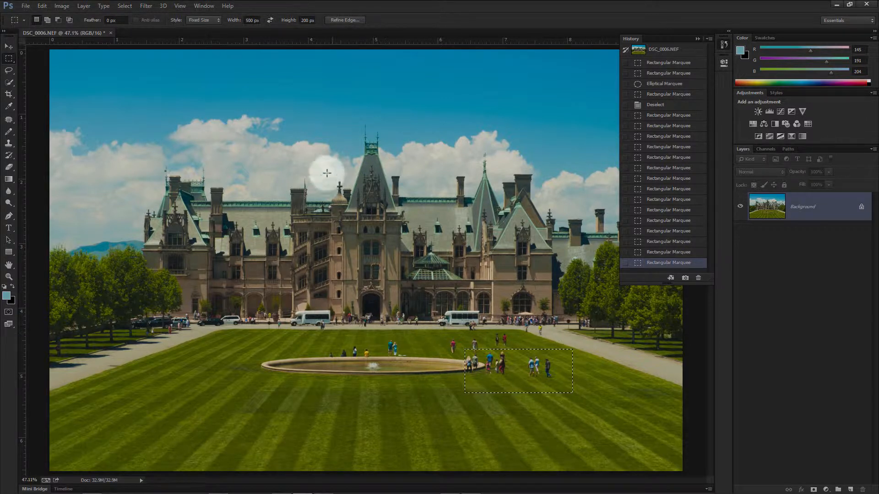
left_click(272, 103)
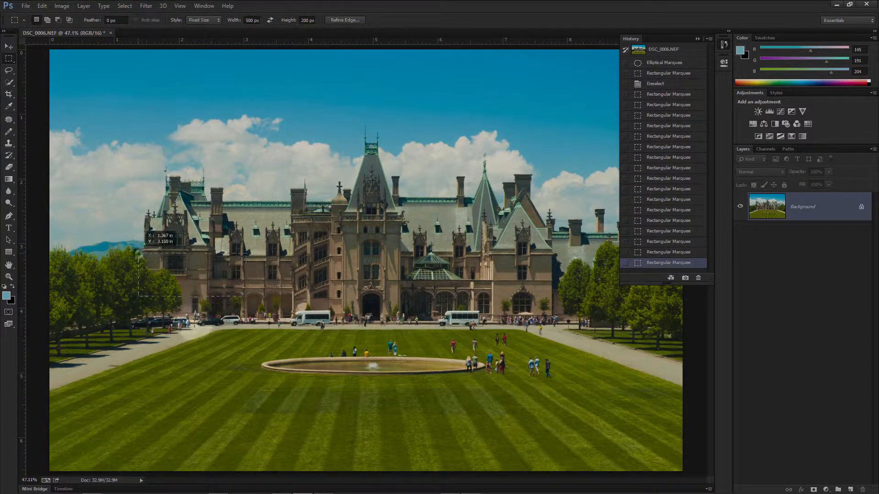
left_click(210, 401)
left_click(386, 411)
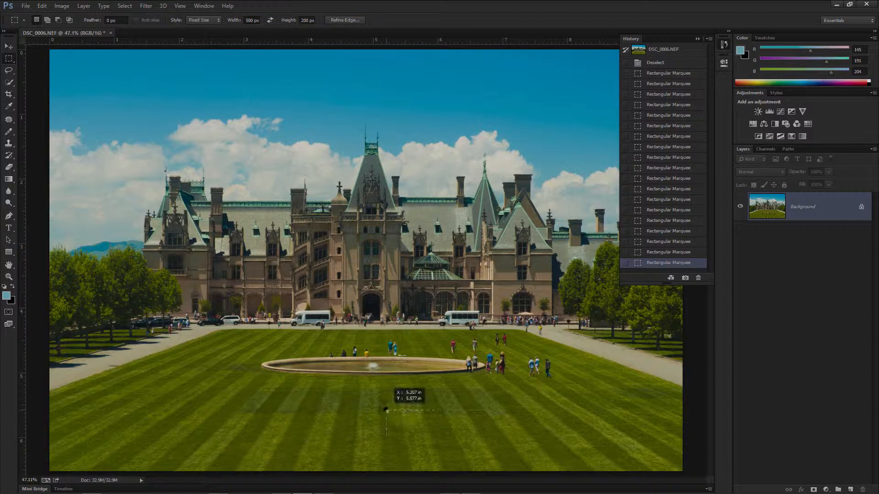
left_click(512, 389)
left_click(363, 359)
left_click(287, 351)
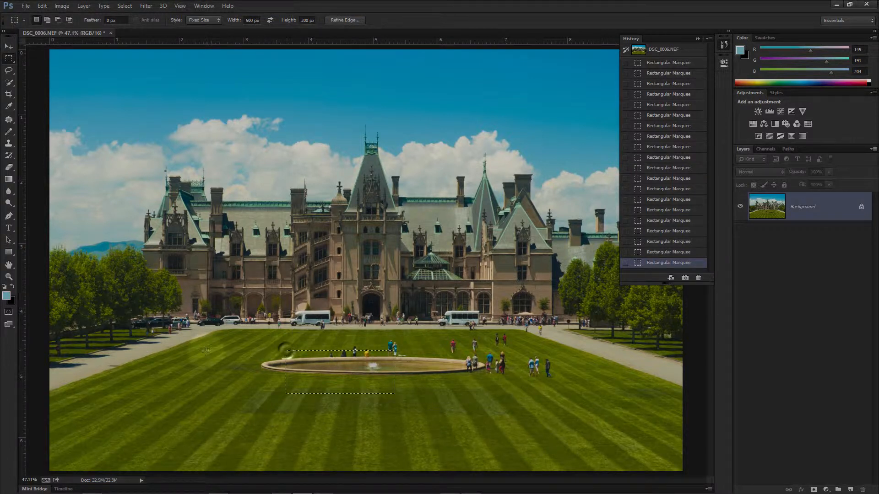
left_click(253, 428)
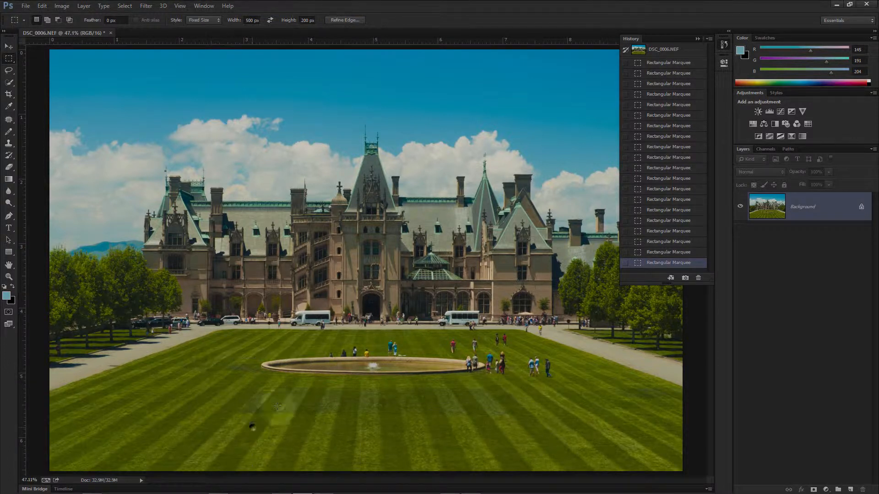
left_click(269, 339)
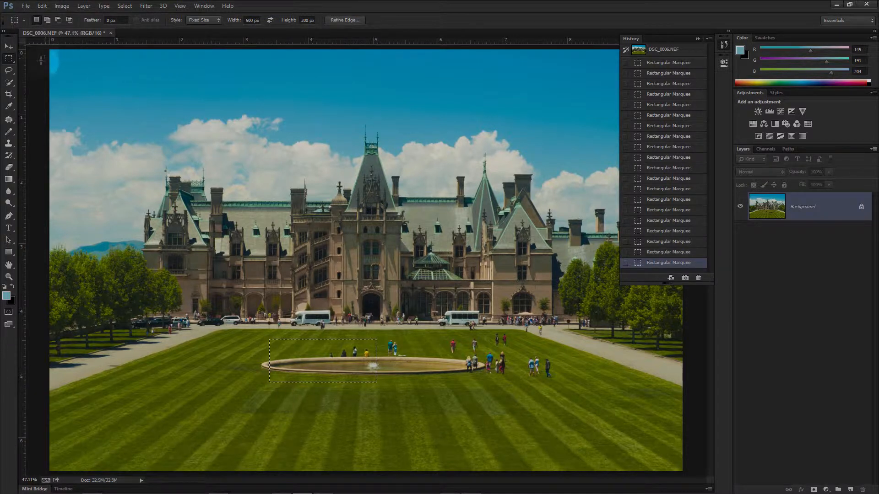
Set the Elliptical Marquee tool's style to Normal and add two ellipses to the upper part of the fountain selection
right_click(9, 60)
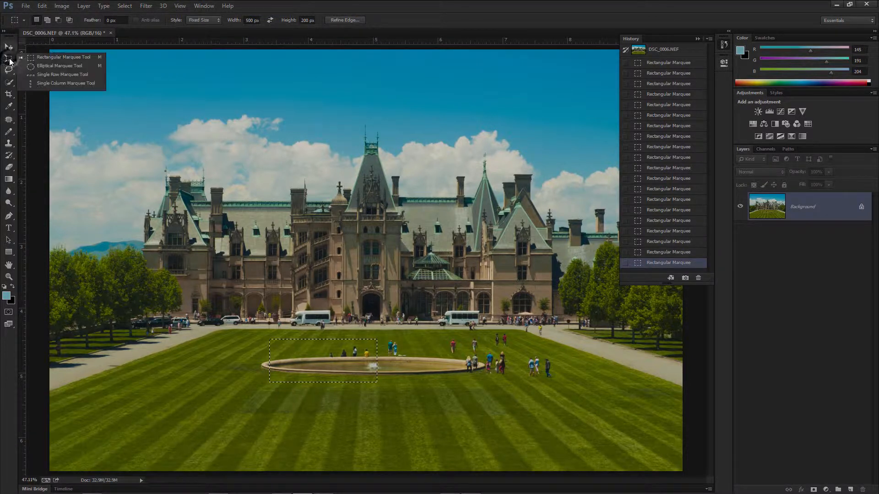
left_click(41, 69)
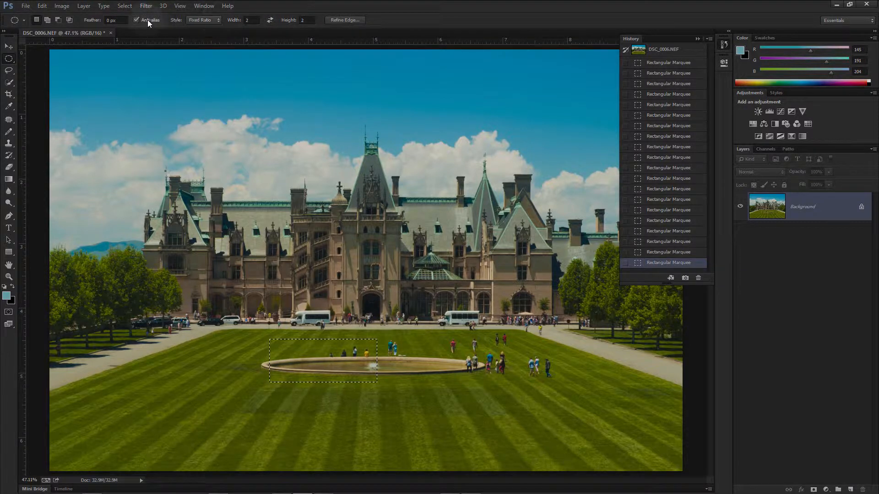
left_click(204, 20)
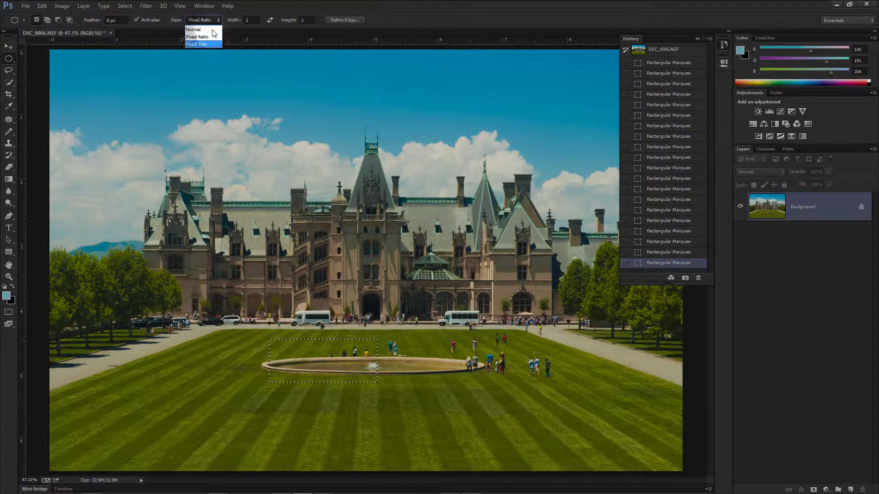
left_click(212, 28)
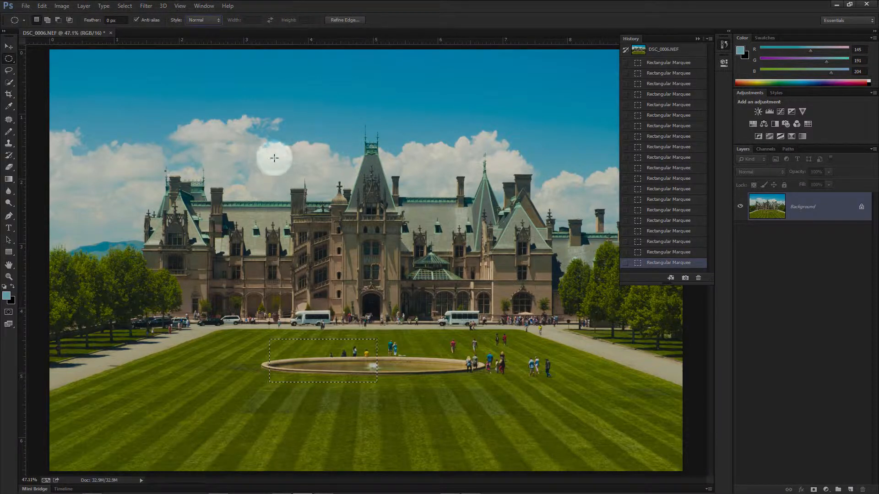
left_click_drag(347, 312, 410, 373)
left_click_drag(252, 311, 299, 354)
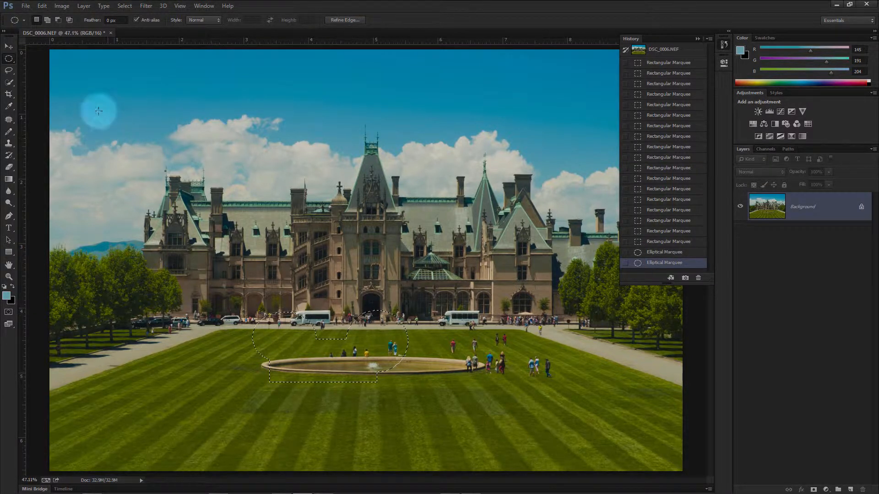
left_click(8, 59)
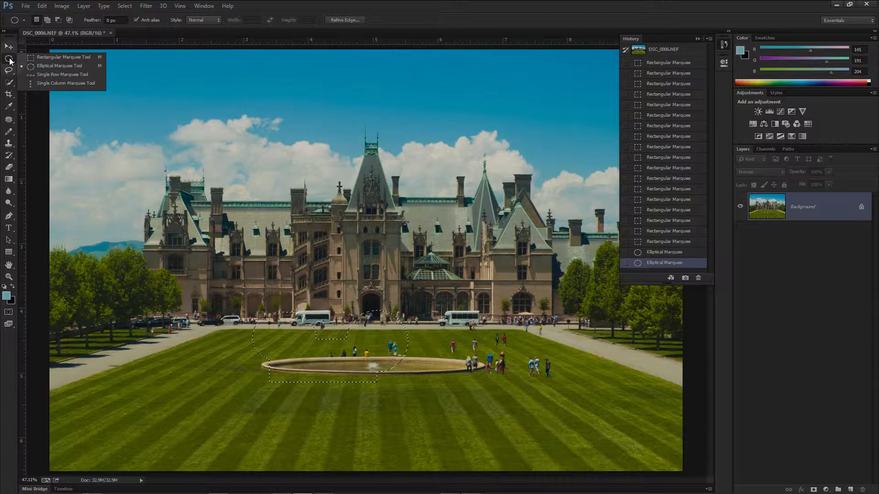
left_click(9, 59)
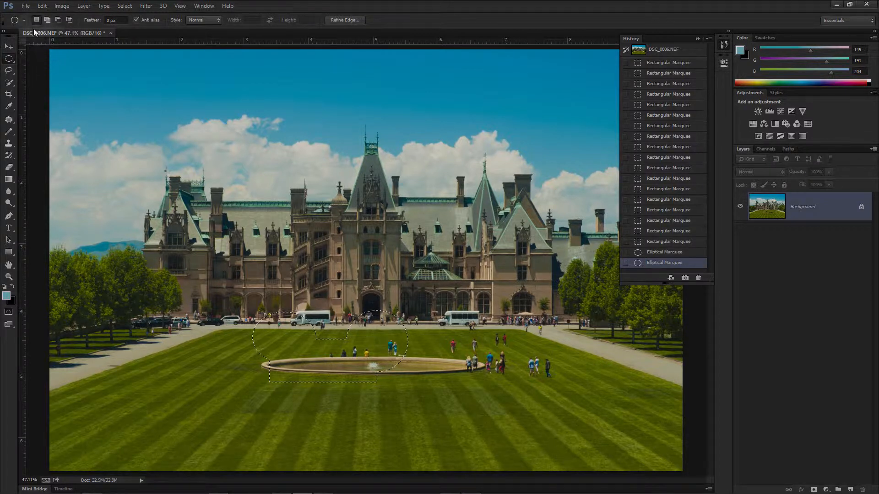
left_click(23, 20)
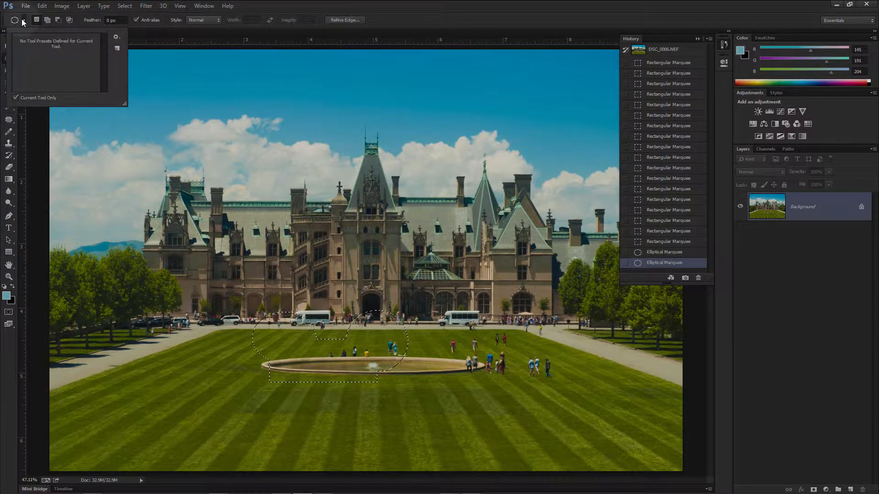
left_click(117, 37)
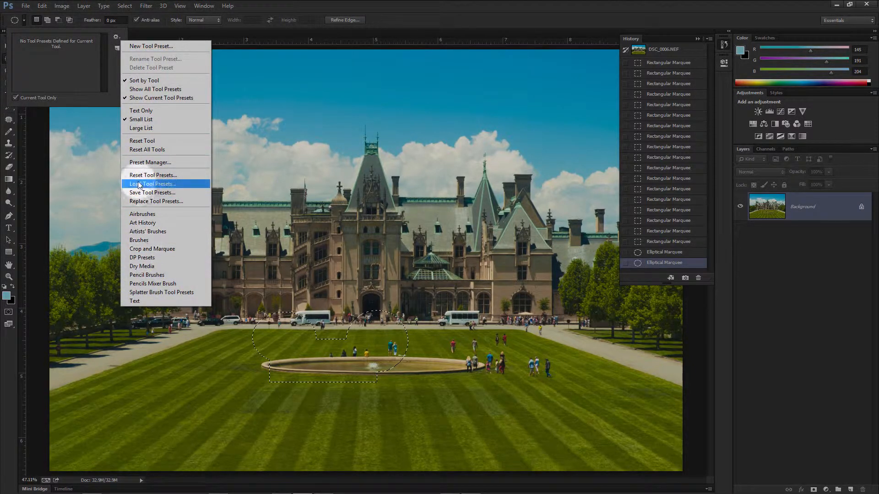
left_click(115, 38)
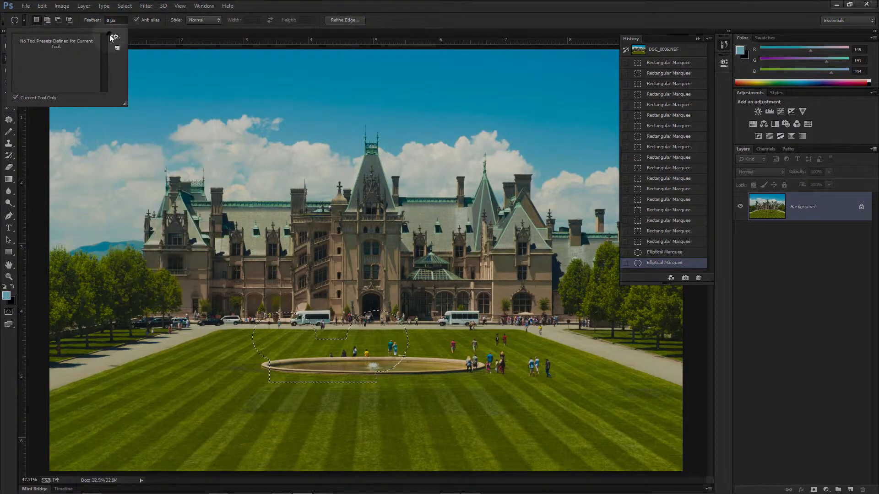
left_click(25, 22)
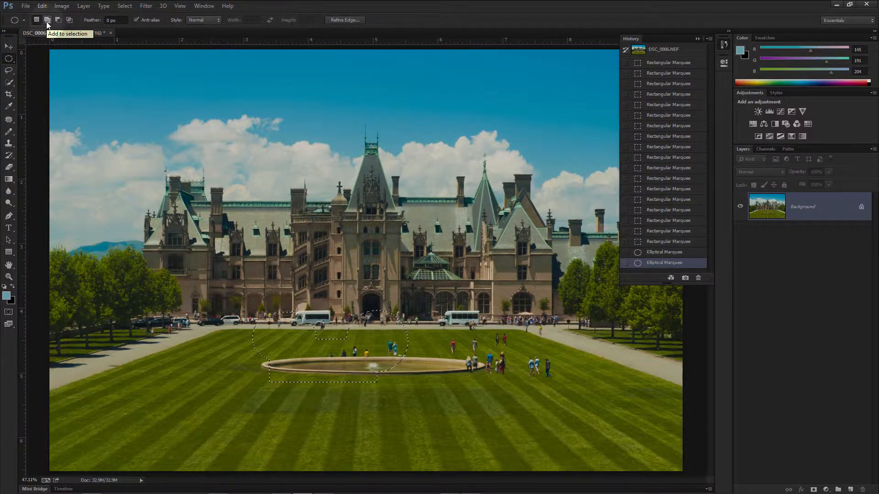
In Add to selection mode, add ellipses over the clouds, central tower, right-hand gable, lawn and lower edge of the fountain selection
left_click(48, 21)
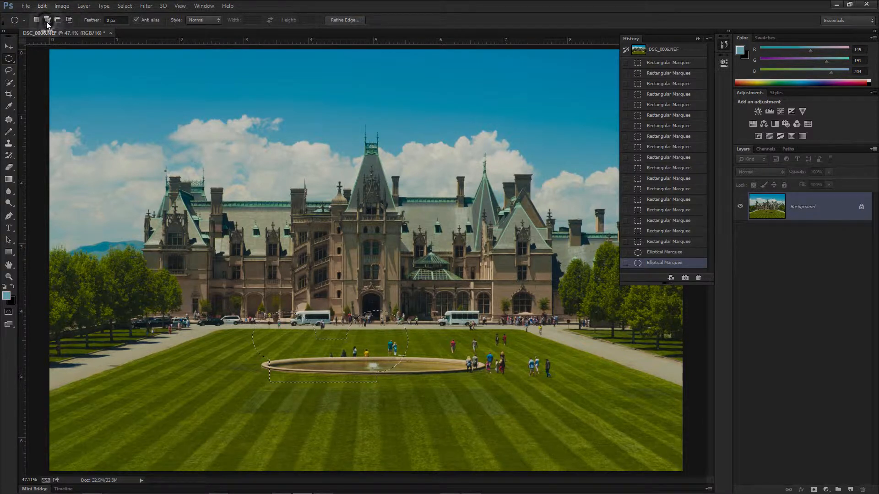
left_click_drag(222, 130, 263, 181)
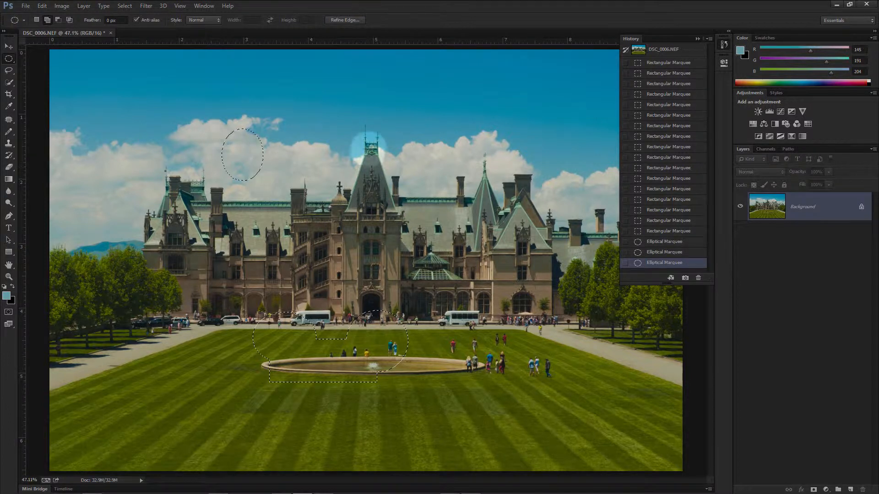
left_click_drag(372, 138, 435, 196)
left_click_drag(529, 350, 574, 392)
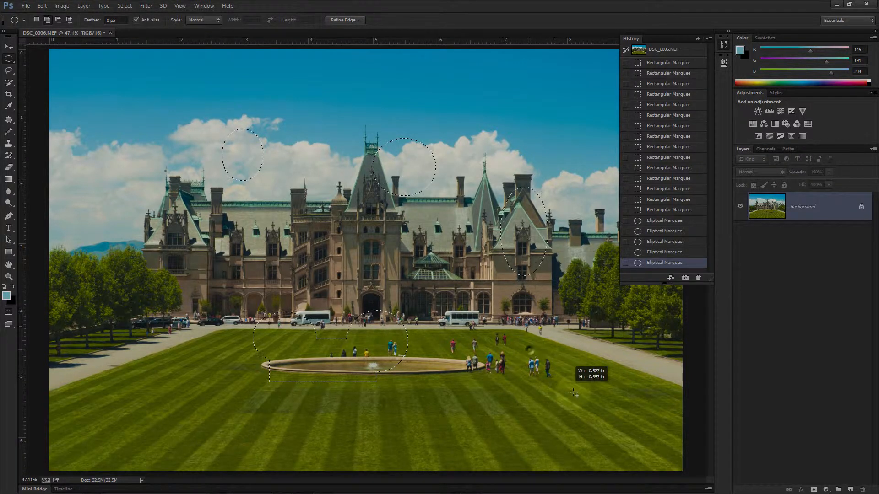
left_click_drag(393, 409, 432, 444)
left_click_drag(187, 375, 250, 453)
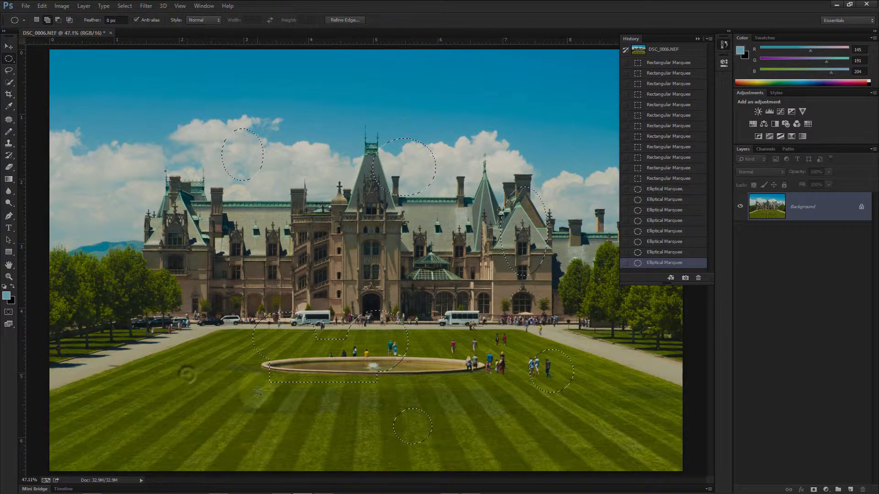
left_click_drag(266, 377, 284, 396)
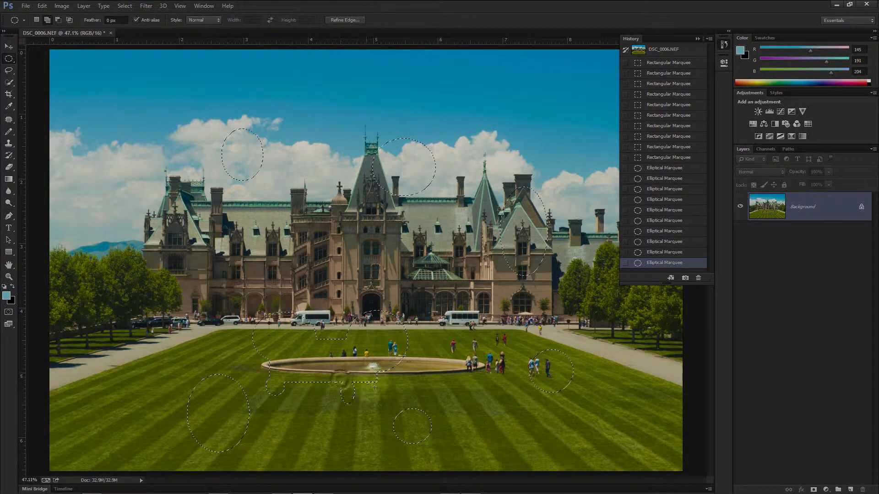
In Subtract from selection mode, cut ellipses out of the fountain selection's upper edge and the three elliptical selections on the lawn
left_click(59, 22)
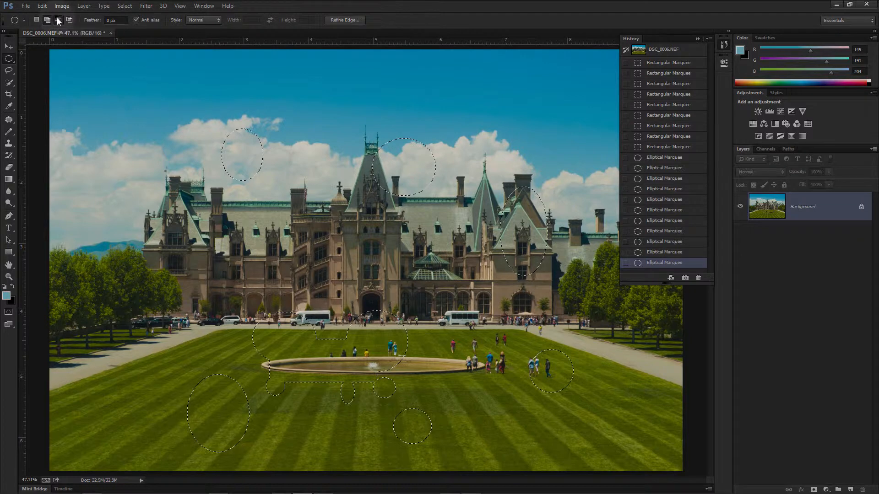
left_click_drag(214, 298, 285, 355)
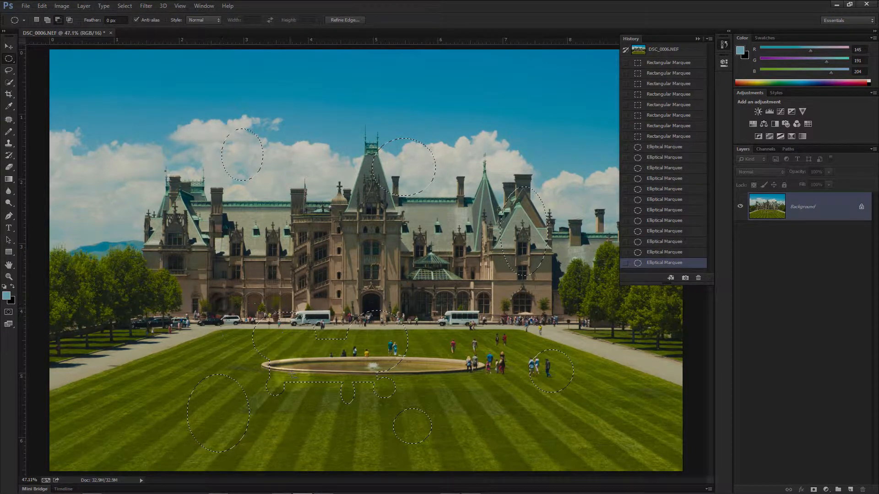
left_click_drag(305, 300, 341, 354)
left_click_drag(369, 295, 412, 350)
left_click_drag(404, 395, 424, 434)
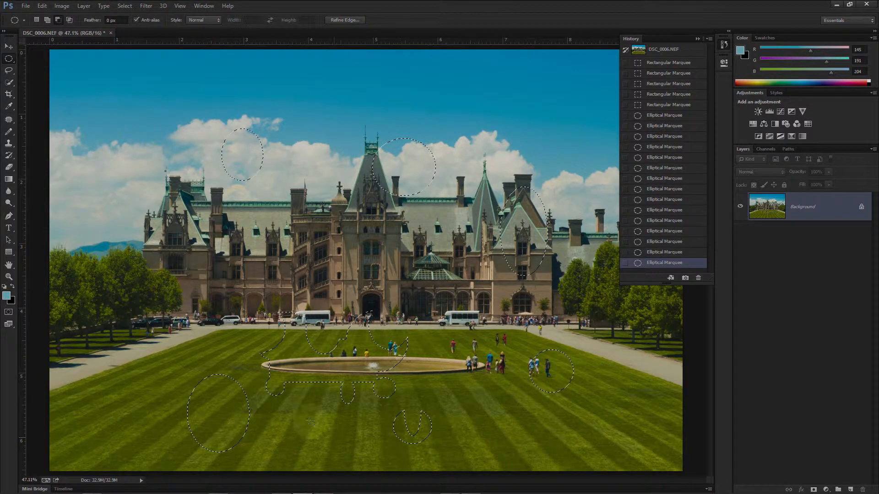
left_click_drag(201, 342, 243, 420)
left_click_drag(552, 341, 533, 371)
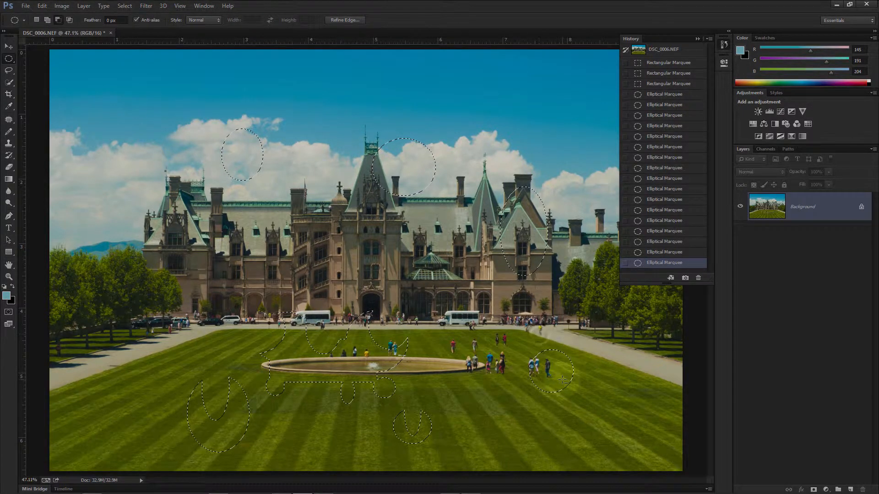
Try intersecting the selection with ellipses drawn over different parts of the photo, undoing each attempt
left_click(69, 20)
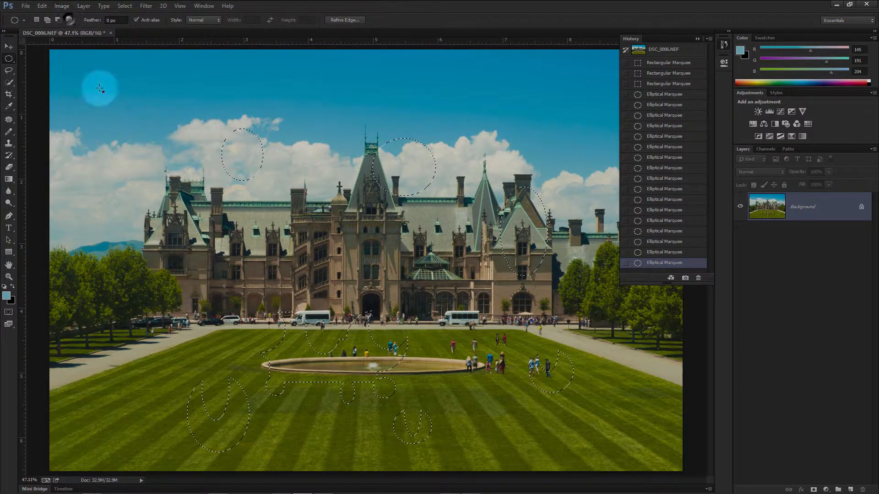
left_click_drag(286, 415, 288, 416)
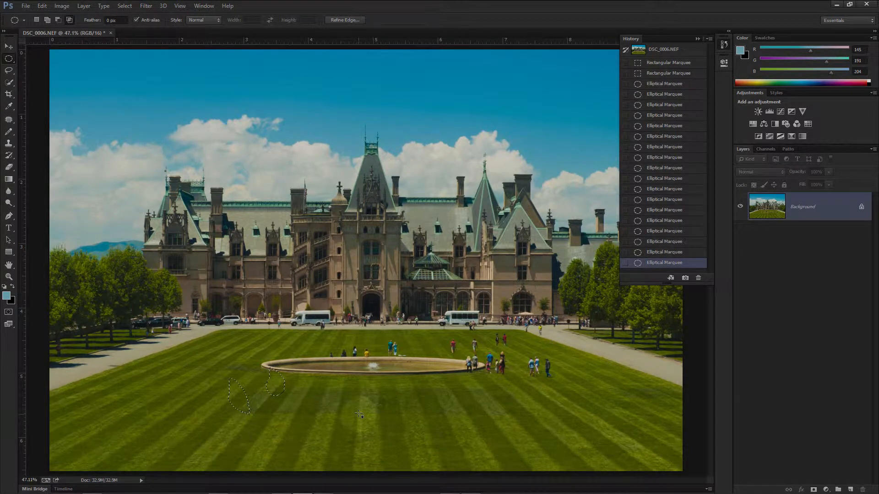
key("ctrl+z")
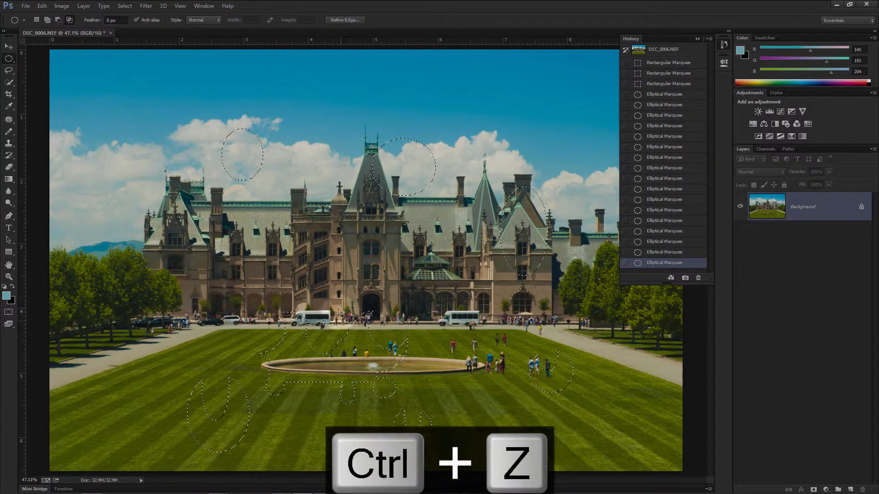
left_click_drag(341, 316, 417, 368)
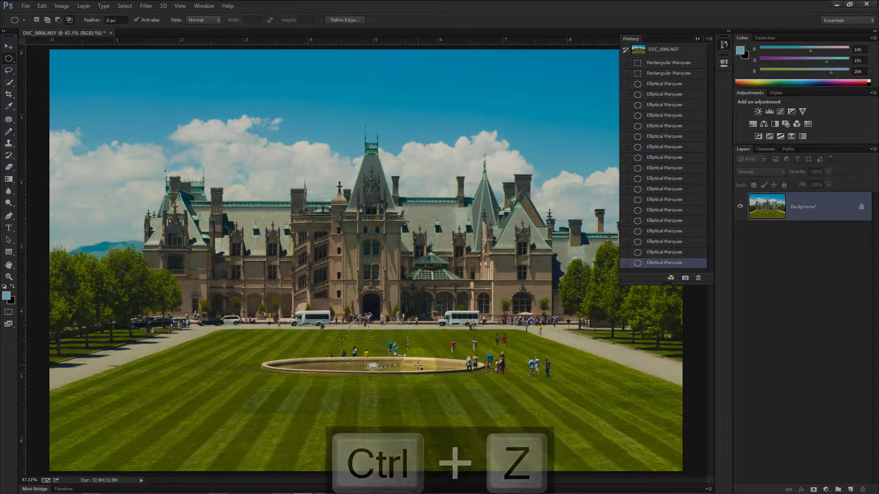
key("ctrl+z")
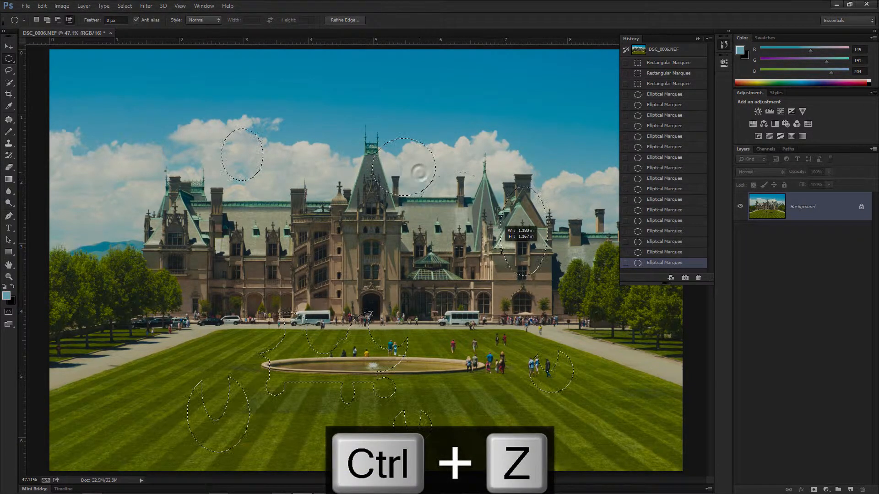
left_click_drag(522, 262, 522, 262)
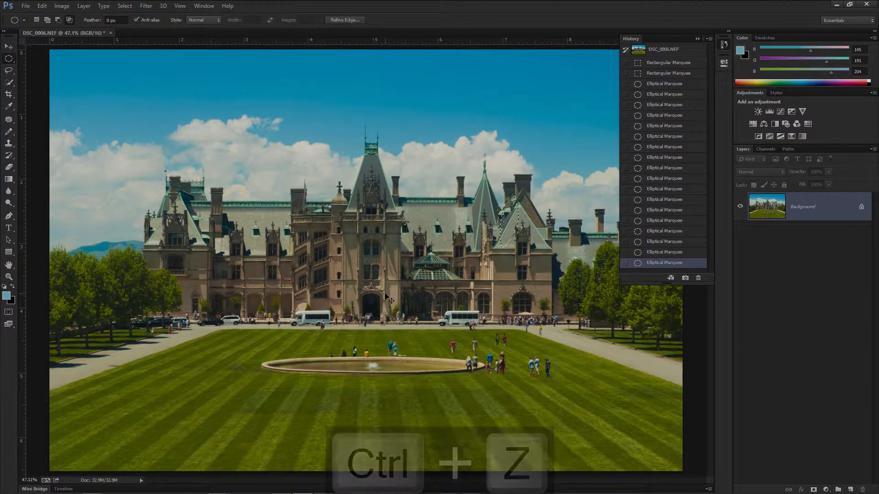
key("ctrl+z")
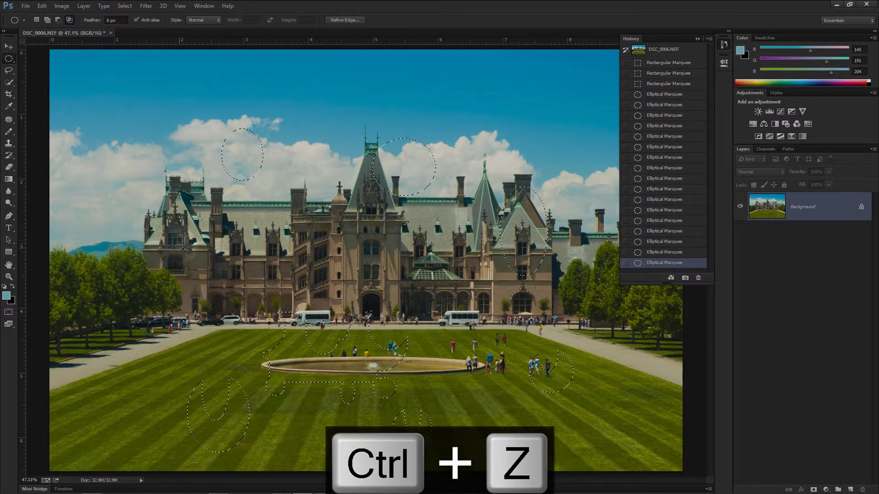
Deselect everything and activate the freehand Lasso tool
left_click(96, 240)
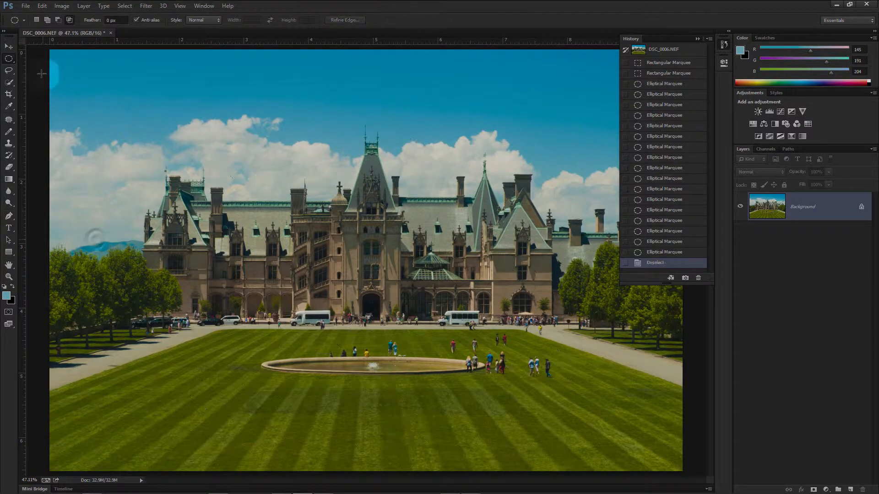
left_click(9, 72)
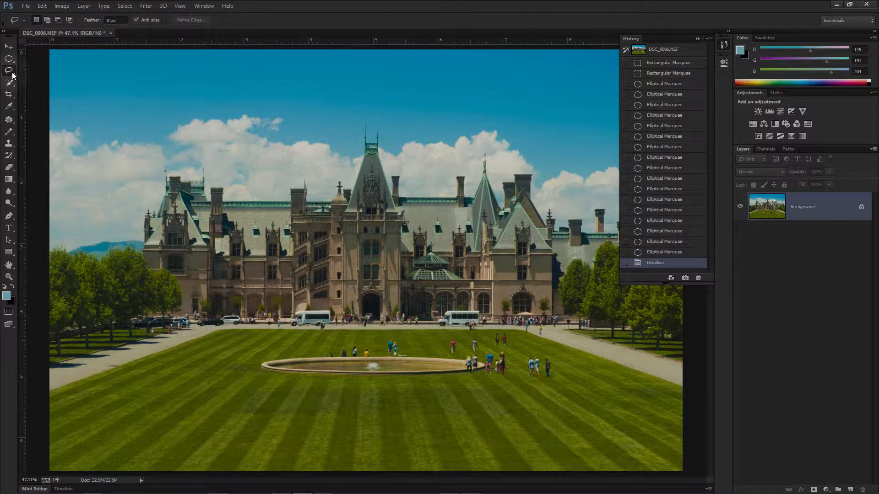
left_click(11, 72)
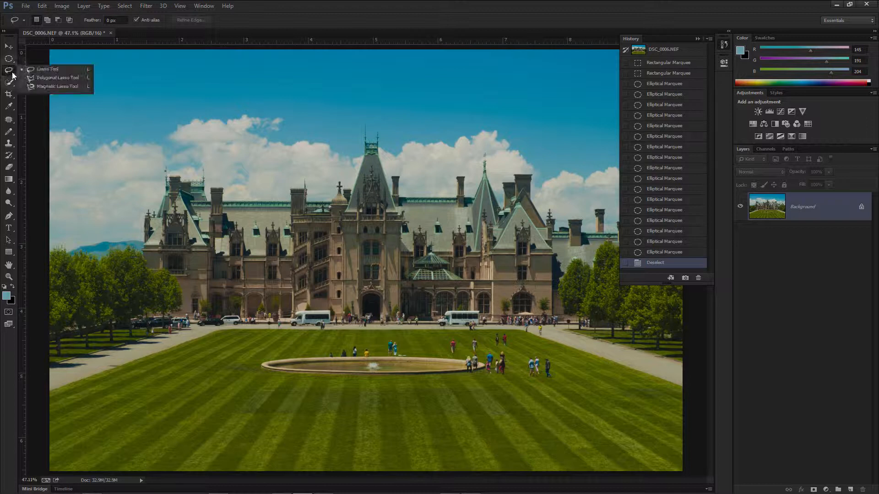
left_click(54, 71)
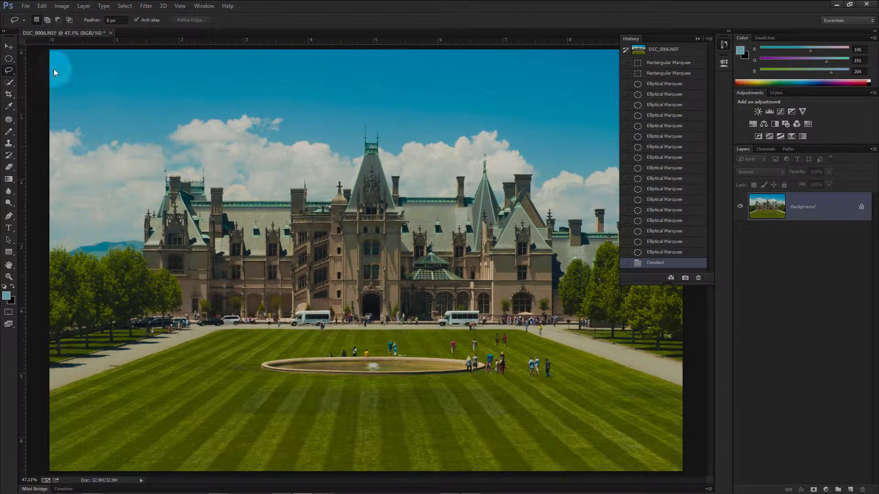
Switch back and forth between the Elliptical Marquee, Lasso and Polygonal Lasso tools
left_click(8, 59)
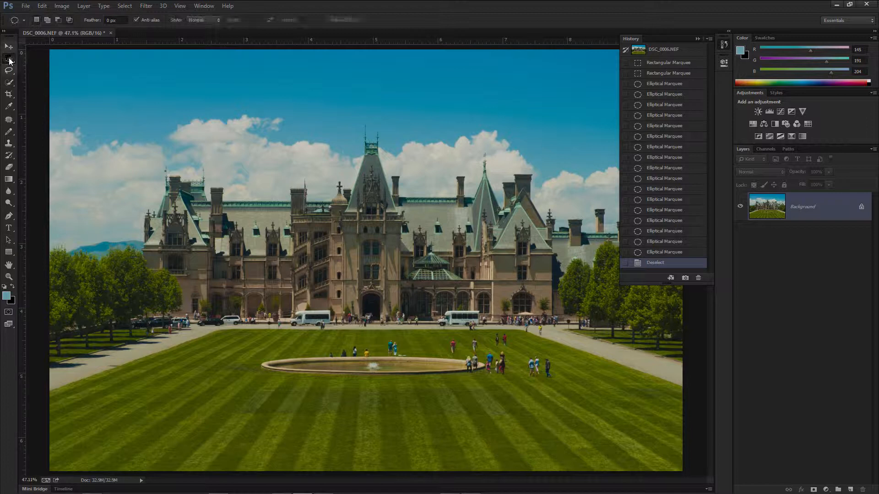
key("l")
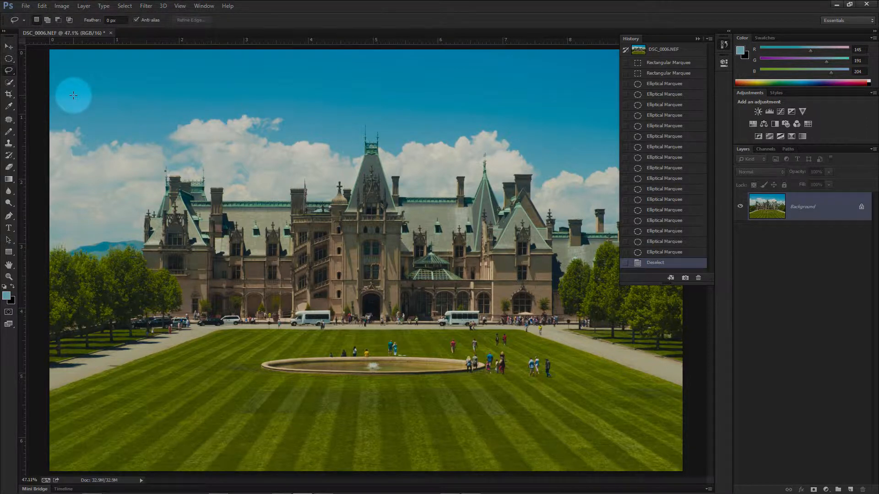
left_click(9, 73)
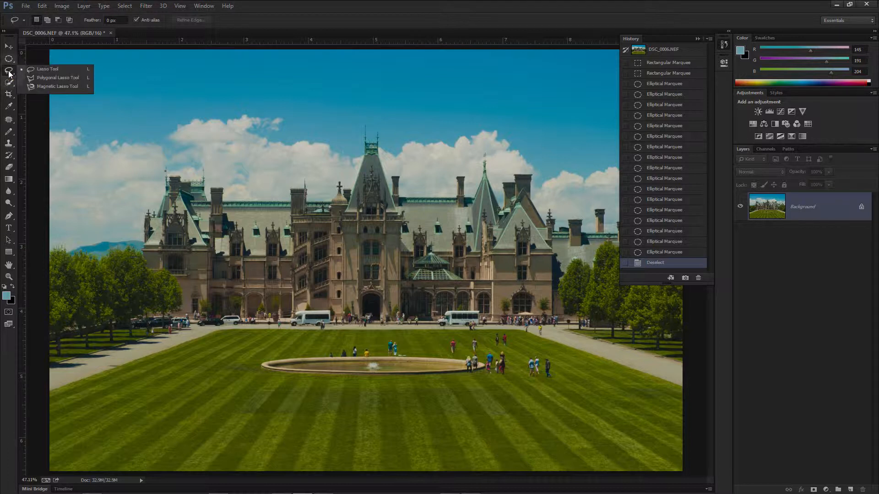
left_click(50, 78)
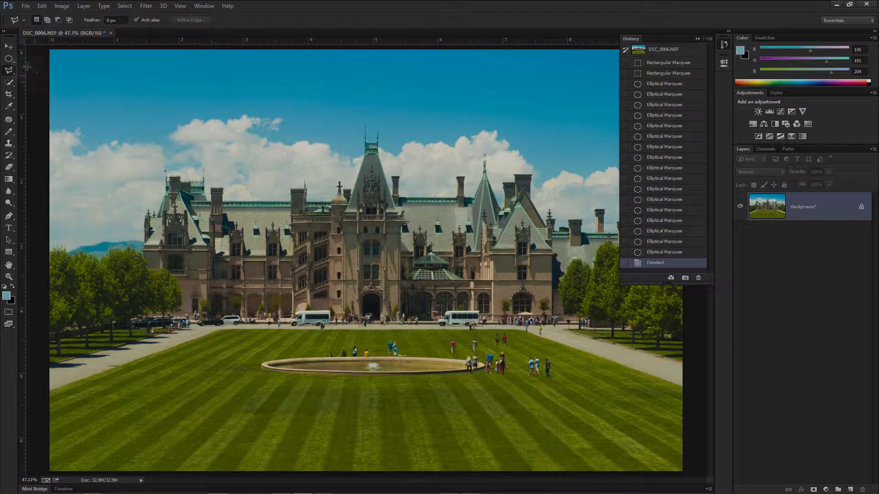
left_click(11, 59)
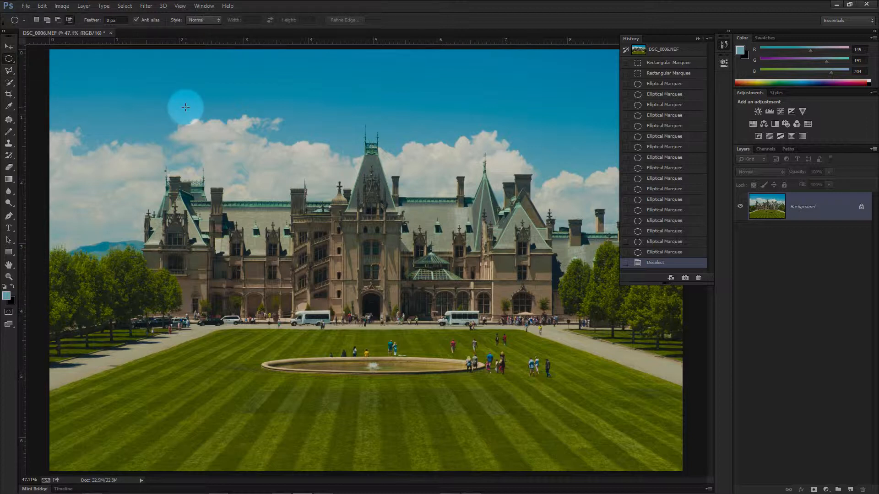
With the Lasso tool, draw a winding selection from the left clouds to the fountain, replacing it with one from the central sky to the lower lawn
left_click(9, 71)
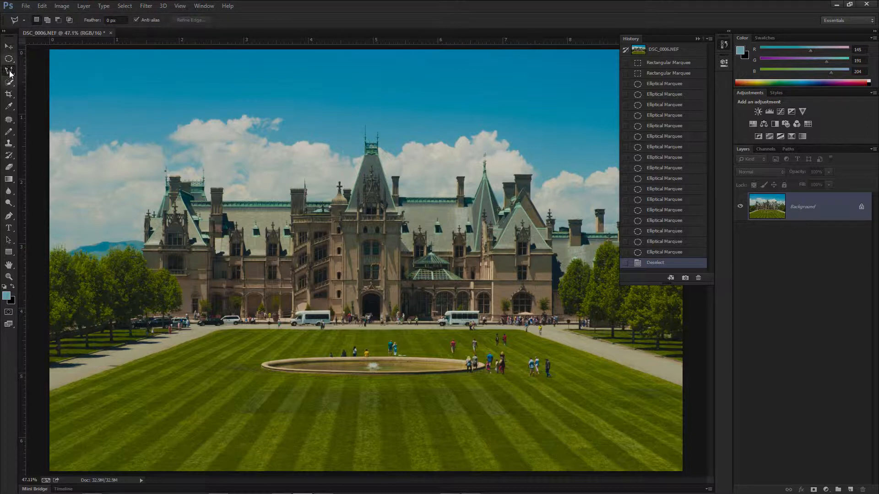
left_click(10, 73)
left_click(49, 68)
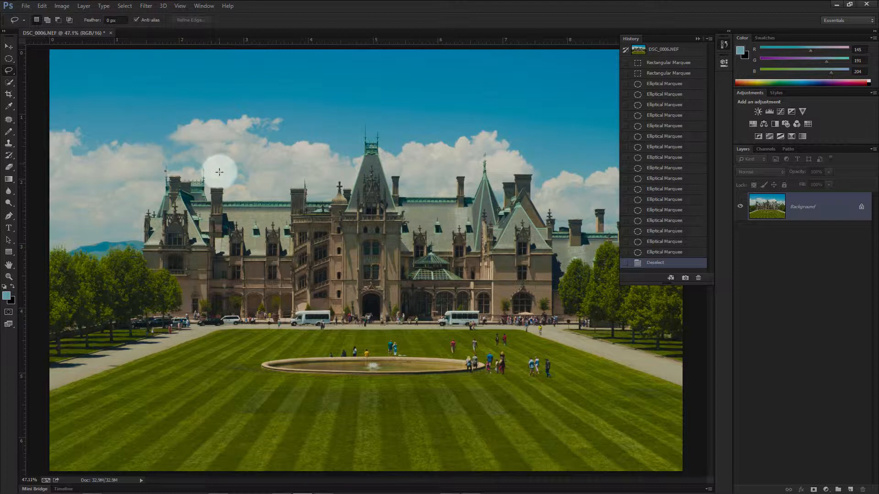
mouse_move(246, 103)
left_mouse_down()
mouse_move(211, 164)
mouse_move(278, 167)
mouse_move(282, 195)
mouse_move(225, 286)
mouse_move(252, 326)
mouse_move(245, 387)
mouse_move(314, 414)
mouse_move(336, 382)
mouse_move(333, 131)
mouse_move(267, 110)
mouse_move(224, 116)
mouse_move(247, 104)
left_mouse_up()
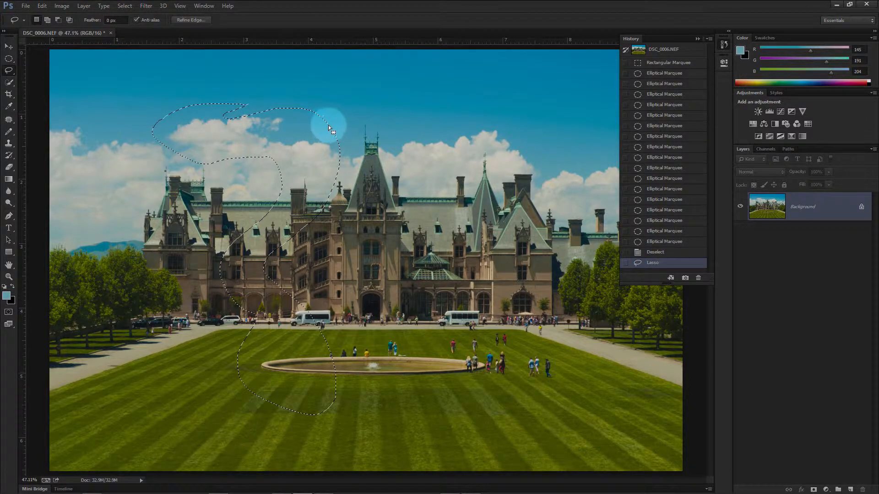
mouse_move(418, 172)
left_mouse_down()
mouse_move(359, 450)
mouse_move(418, 345)
mouse_move(467, 202)
mouse_move(392, 141)
mouse_move(418, 181)
mouse_move(398, 181)
mouse_move(384, 195)
left_mouse_up()
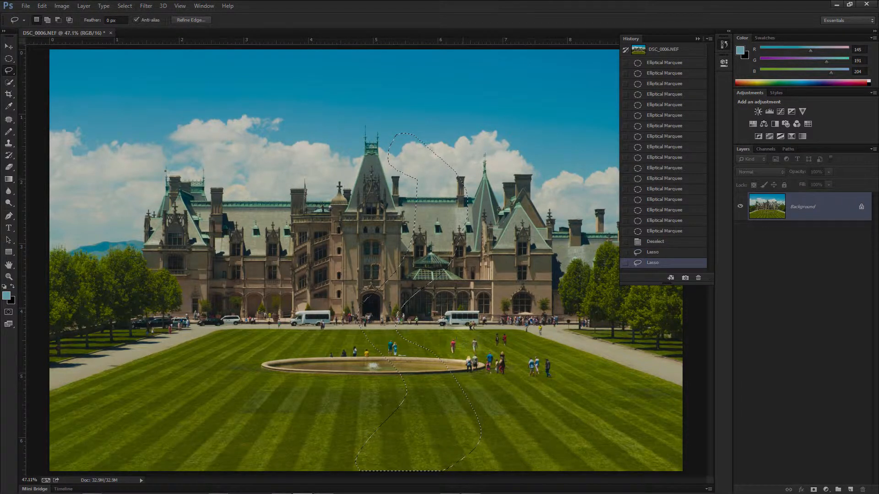
Draw small freehand Lasso selections around the groups of people on the lawn, clearing the selection between attempts and at the end
mouse_move(464, 343)
left_mouse_down()
mouse_move(446, 341)
mouse_move(453, 337)
mouse_move(462, 353)
left_mouse_up()
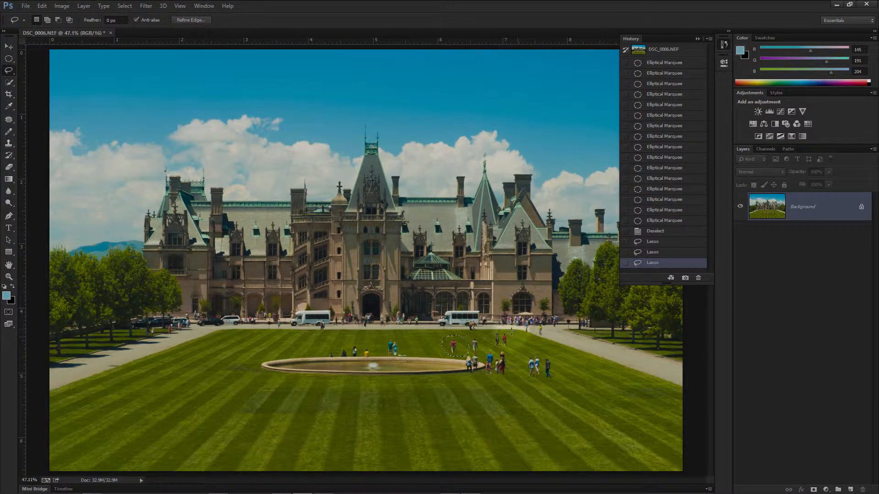
mouse_move(512, 331)
left_mouse_down()
mouse_move(513, 350)
mouse_move(497, 348)
mouse_move(498, 331)
left_mouse_up()
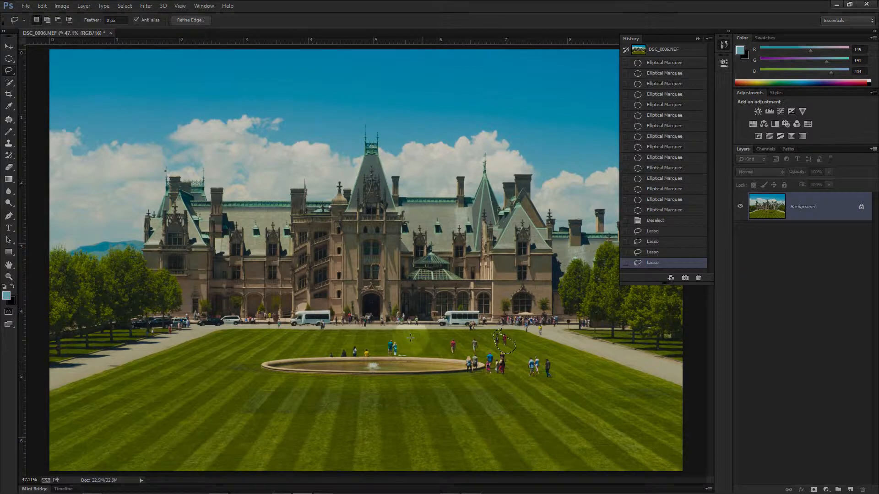
key("ctrl+d")
mouse_move(389, 334)
left_mouse_down()
mouse_move(406, 356)
mouse_move(382, 339)
mouse_move(354, 342)
mouse_move(352, 353)
mouse_move(369, 354)
mouse_move(367, 343)
left_mouse_up()
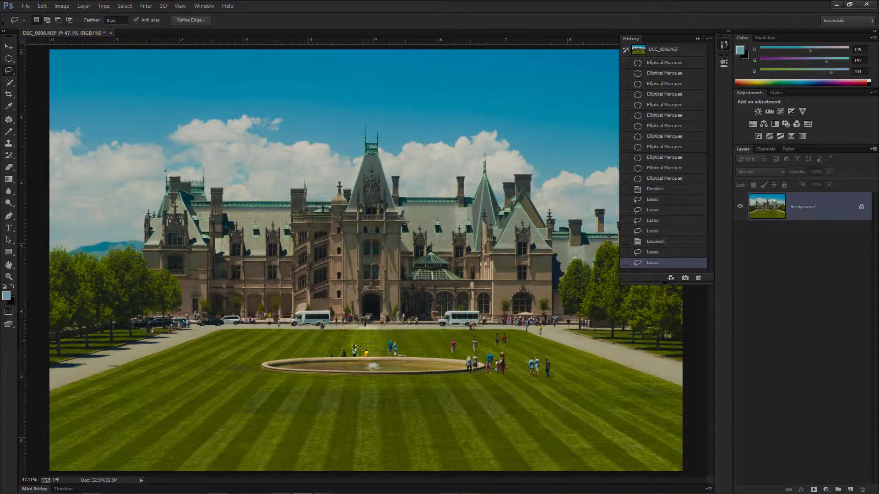
mouse_move(542, 356)
left_mouse_down()
mouse_move(529, 379)
mouse_move(565, 370)
mouse_move(526, 351)
left_mouse_up()
key("ctrl+d")
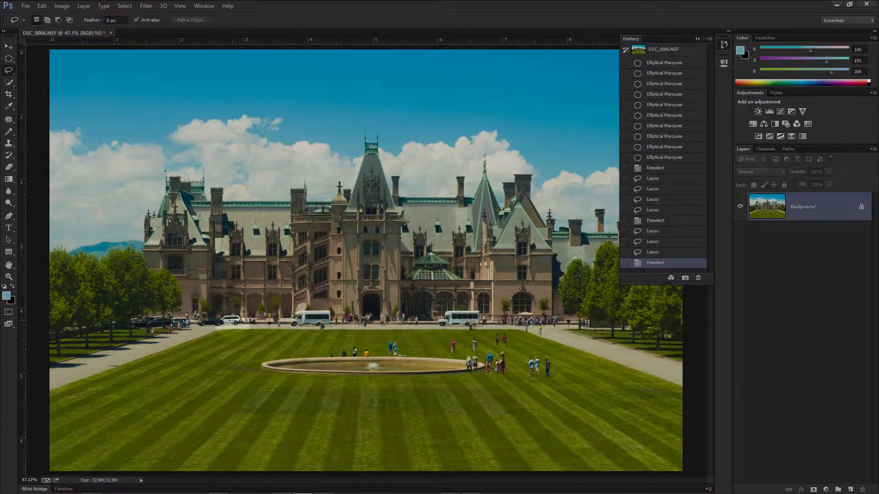
At 400% zoom, trace the upper-left window of the central tower with the freehand Lasso, then deselect it
key("ctrl+equal")
key("ctrl+equal")
key("ctrl+equal")
key("ctrl+equal")
key("ctrl+equal")
key("ctrl+equal")
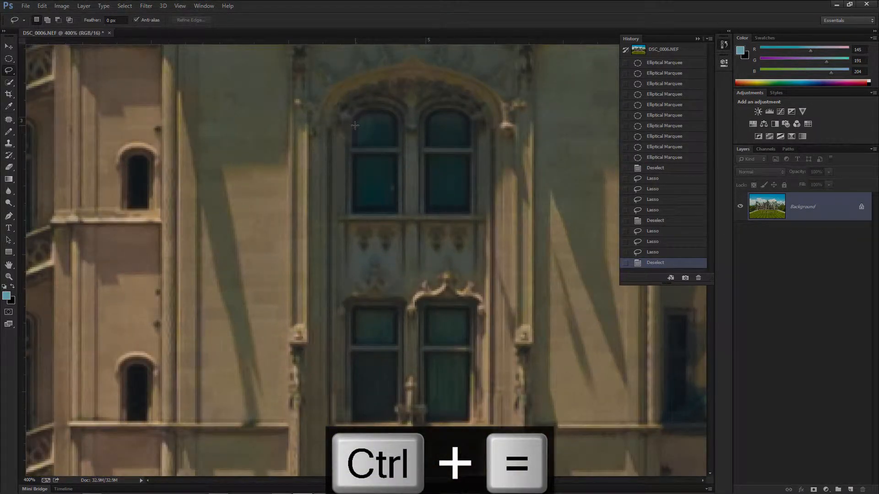
mouse_move(355, 126)
left_mouse_down()
mouse_move(355, 200)
mouse_move(380, 208)
mouse_move(394, 183)
mouse_move(393, 122)
mouse_move(361, 113)
mouse_move(354, 127)
left_mouse_up()
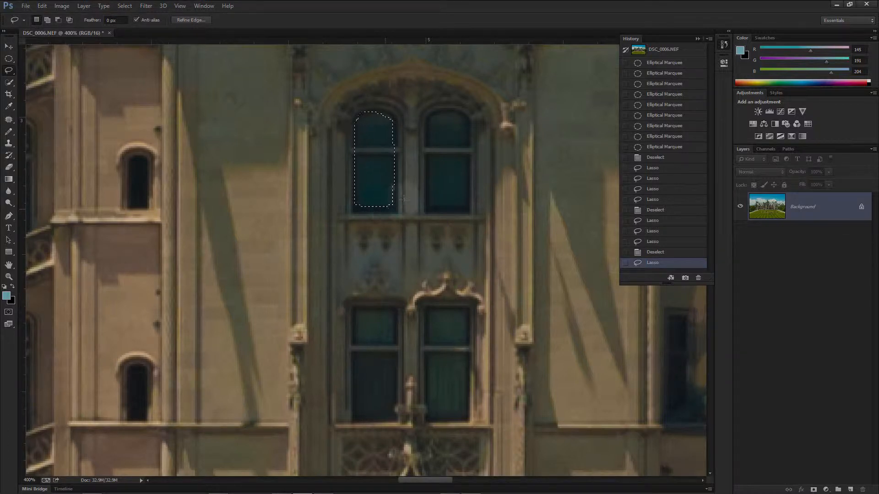
left_click(404, 196)
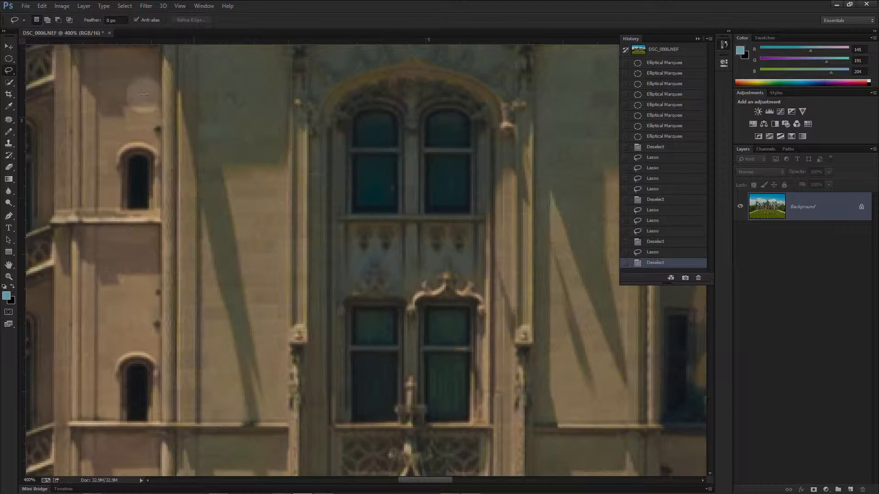
With the Polygonal Lasso tool, select the narrow vertical column left of the central windows and add the adjoining horizontal ledge to the selection
left_click(9, 72)
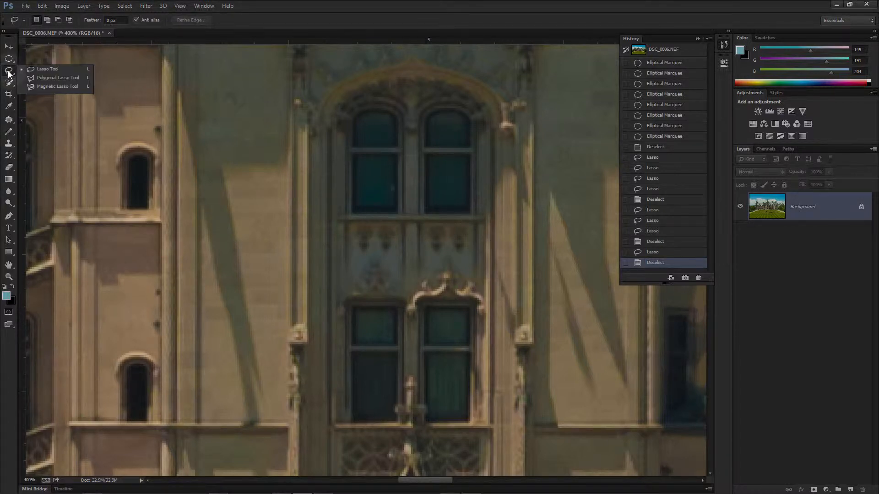
left_click(53, 79)
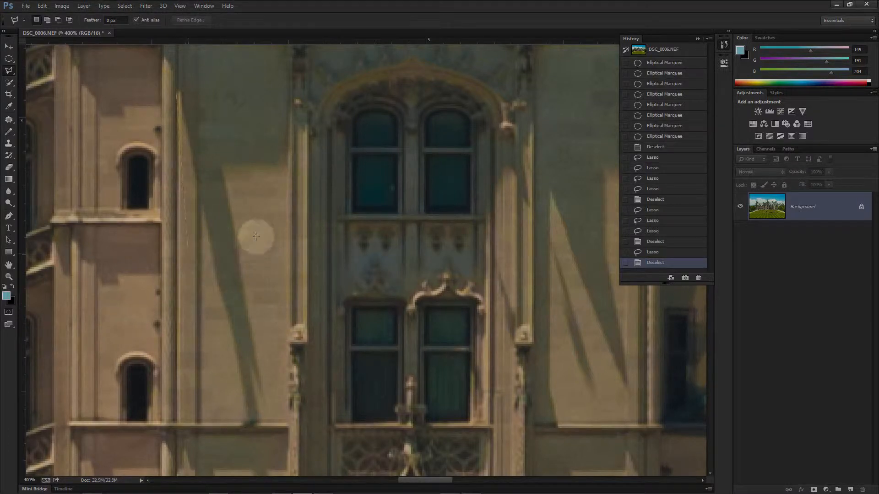
left_click(177, 88)
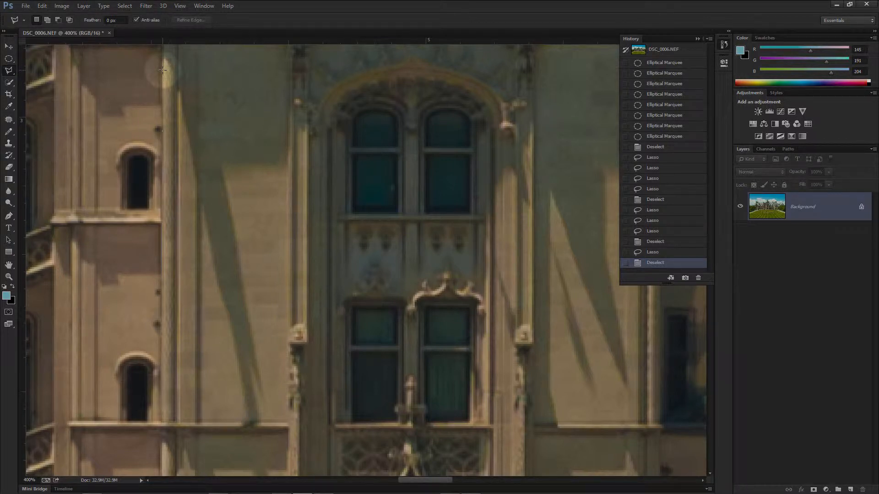
left_click(162, 70)
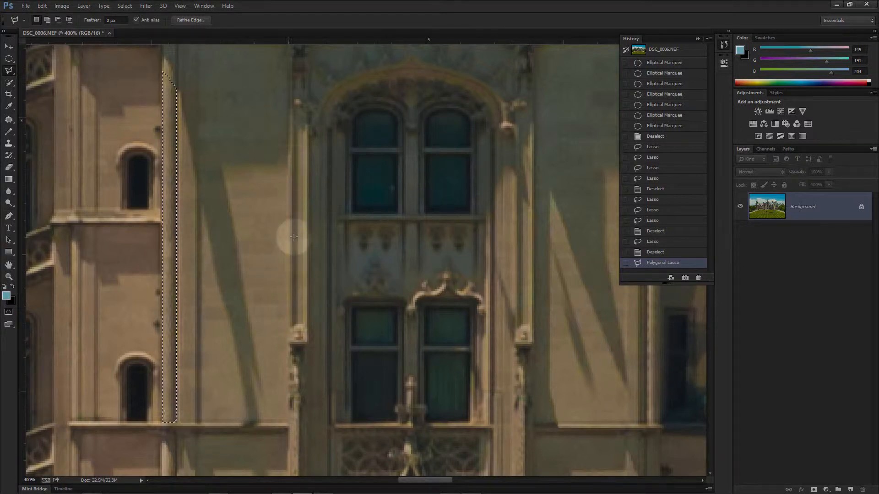
left_click(163, 226)
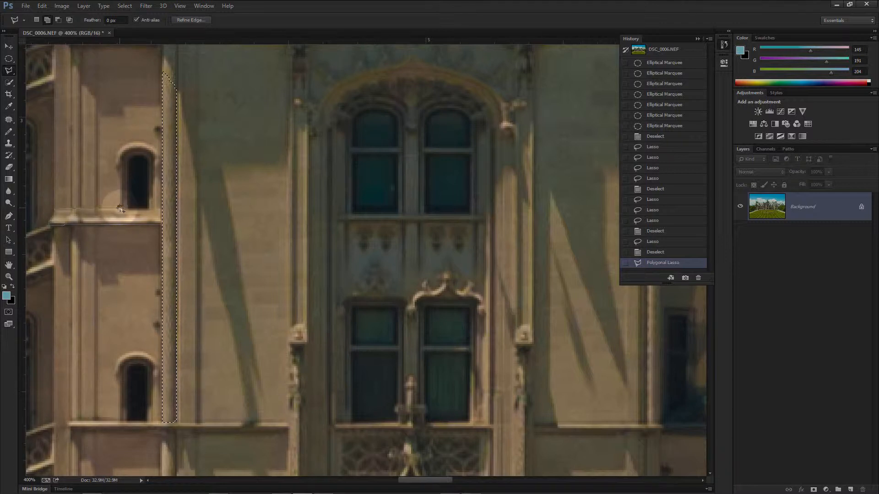
left_click(160, 208)
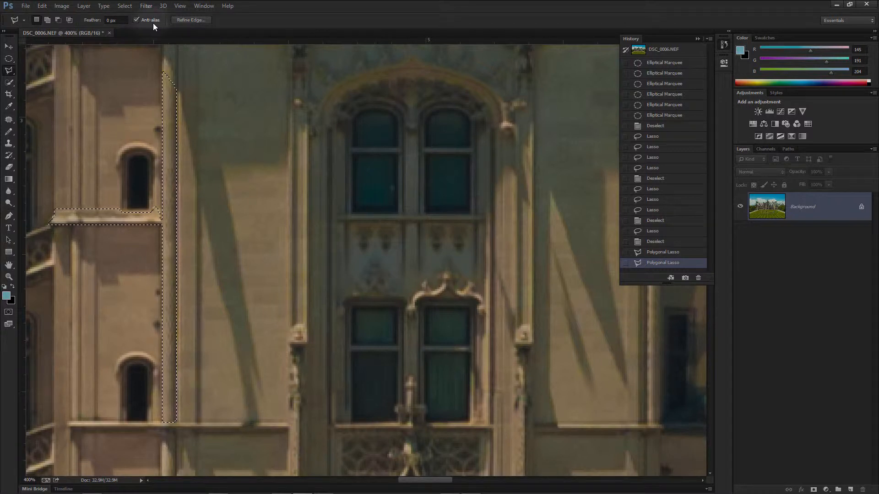
In Refine Edge, turn on Show Radius and Smart Radius, set the radius to 0.2 px, and compare briefly with the original selection
left_click(190, 20)
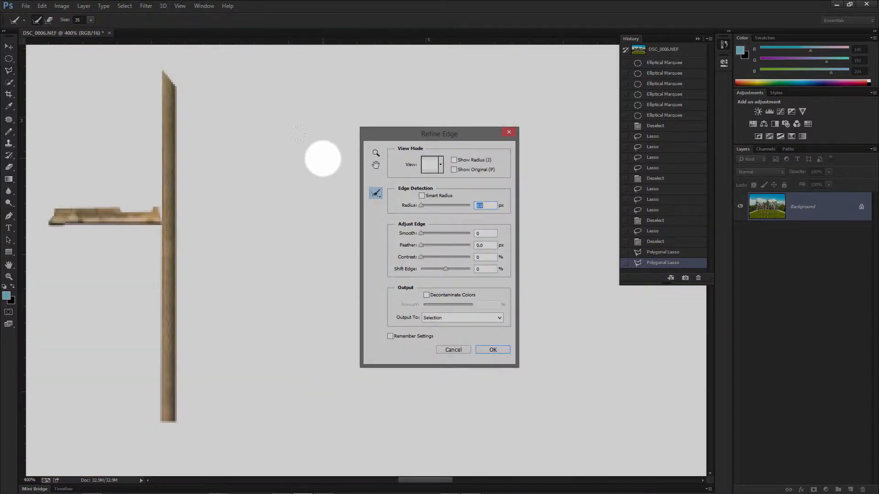
left_click_drag(398, 134, 280, 133)
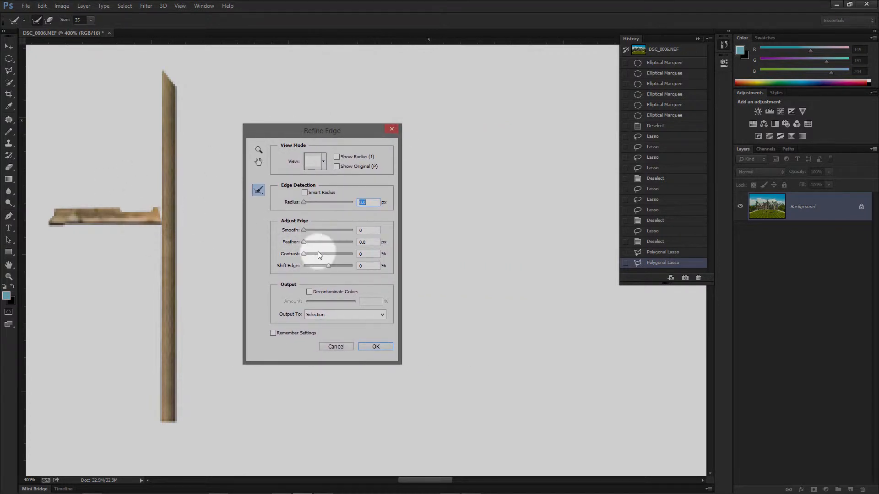
left_click(337, 157)
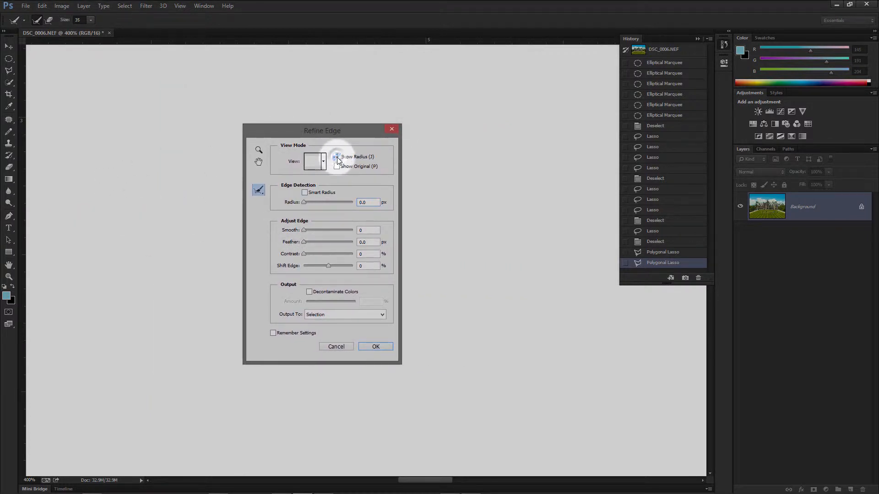
left_click(305, 192)
left_click(306, 205)
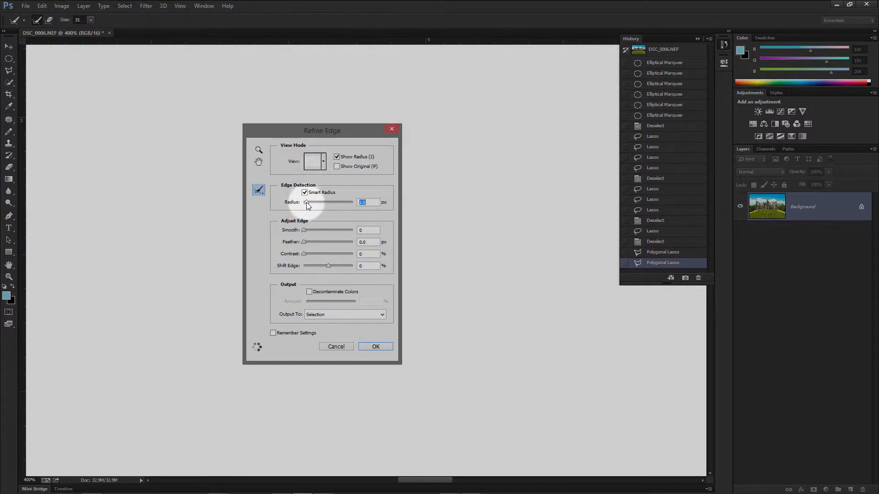
left_click_drag(307, 206, 305, 206)
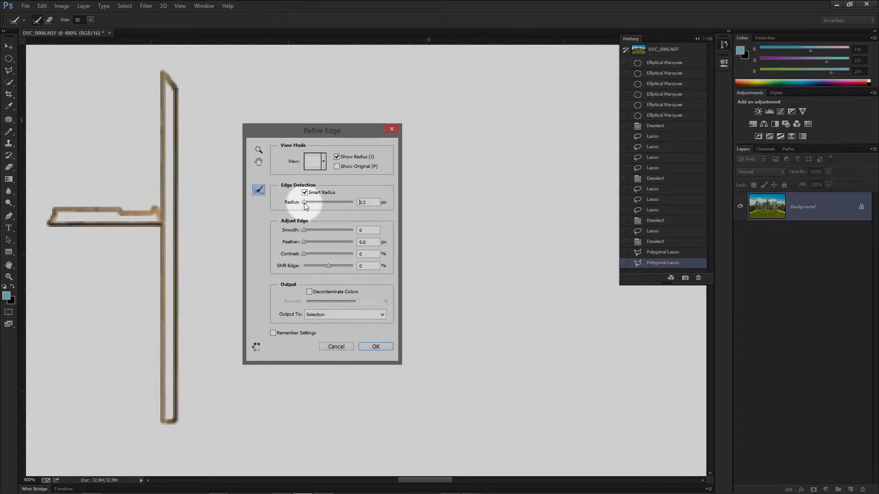
left_click_drag(306, 206, 304, 206)
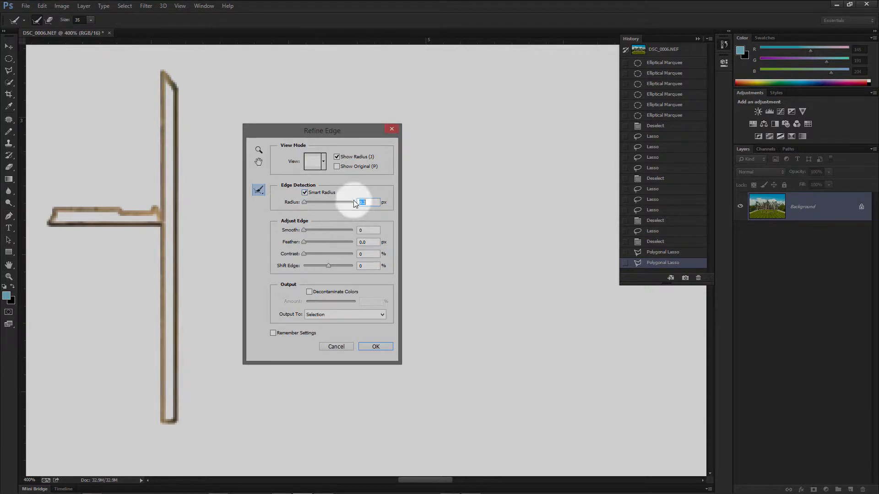
left_click(337, 166)
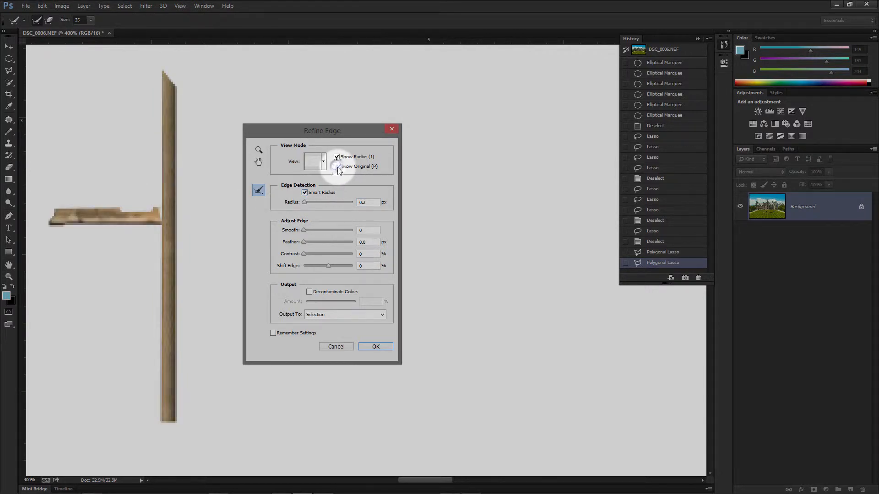
left_click(337, 167)
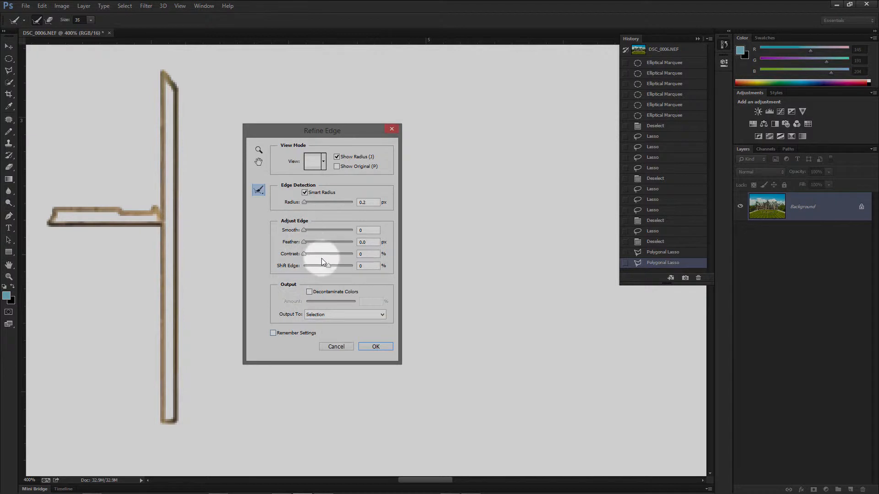
Set Shift Edge to +23%, Contrast to 19%, Feather to 2.1 px and Smooth to 16, then apply the edge refinement to the selection
left_click(334, 266)
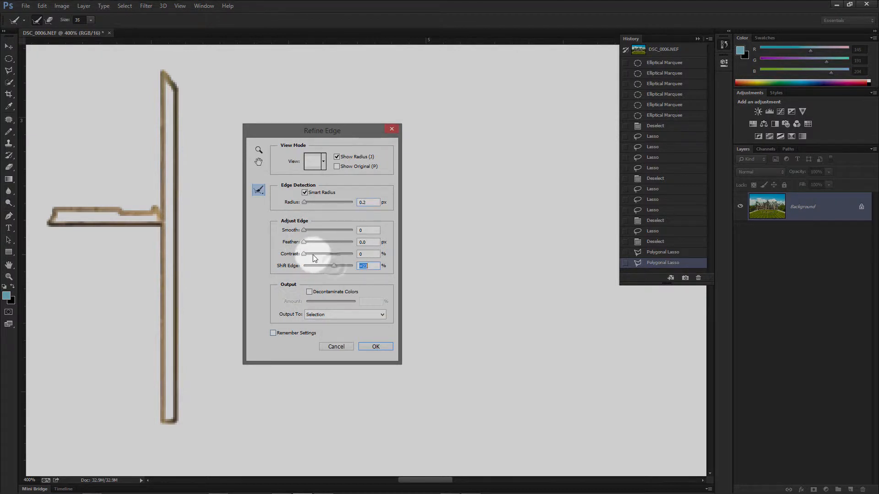
left_click(312, 255)
left_click(309, 242)
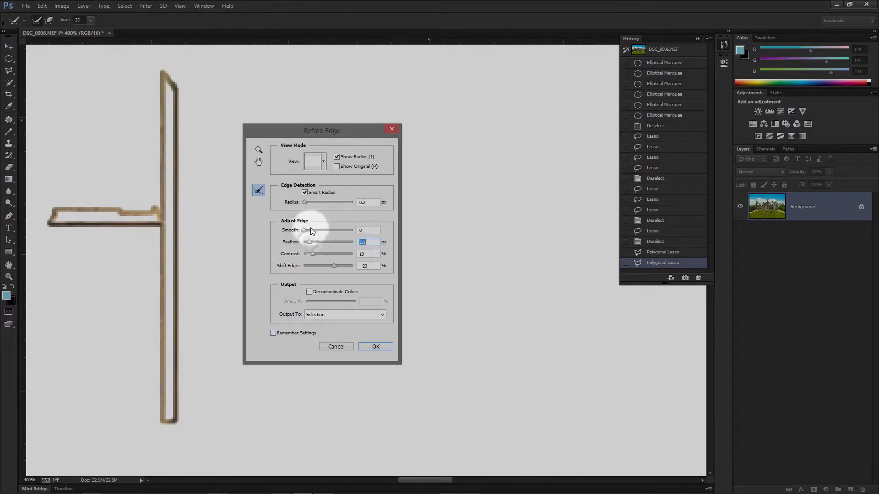
left_click(312, 230)
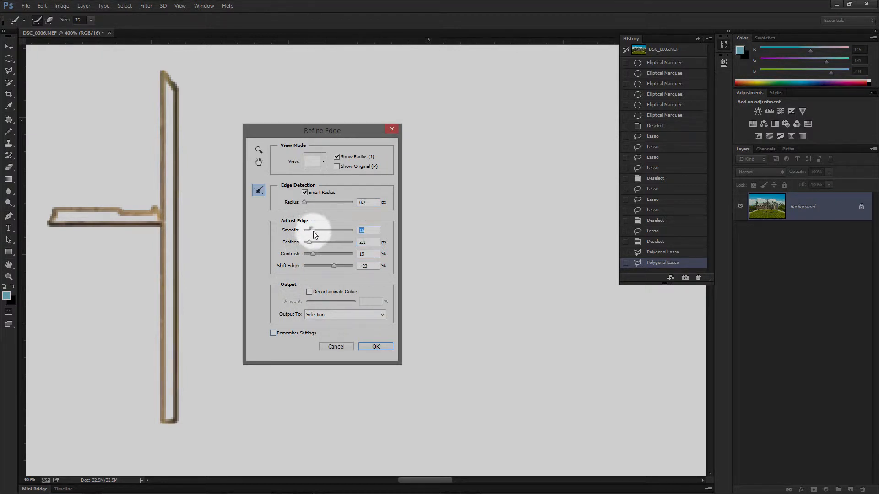
left_click(337, 167)
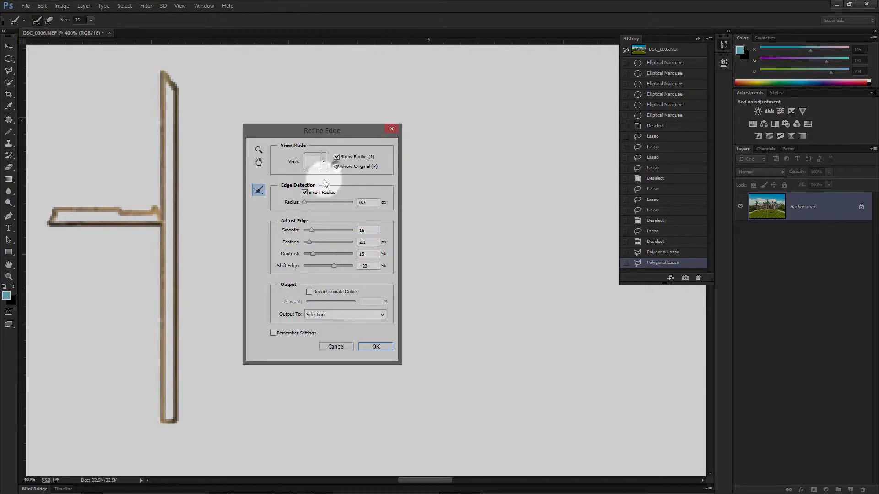
left_click(376, 347)
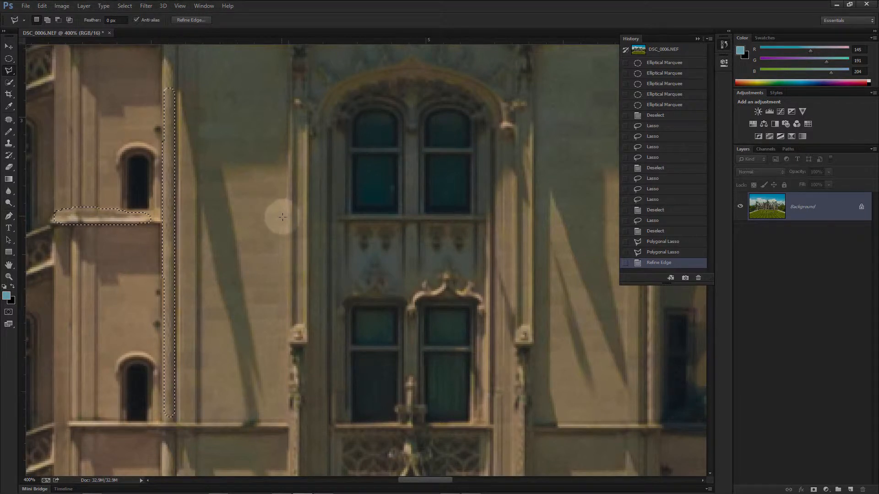
Copy the refined selection onto a new layer and hide the Background layer to inspect the cutout's soft edges at 500% zoom
key("ctrl+c")
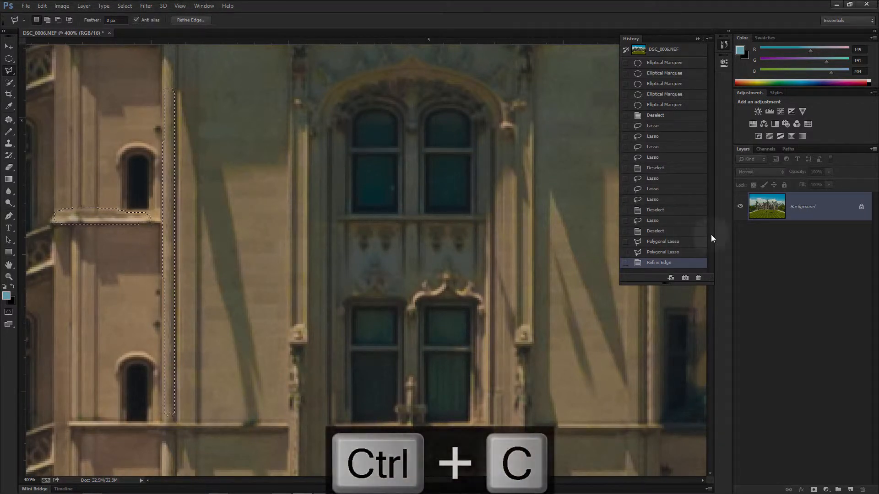
key("ctrl+v")
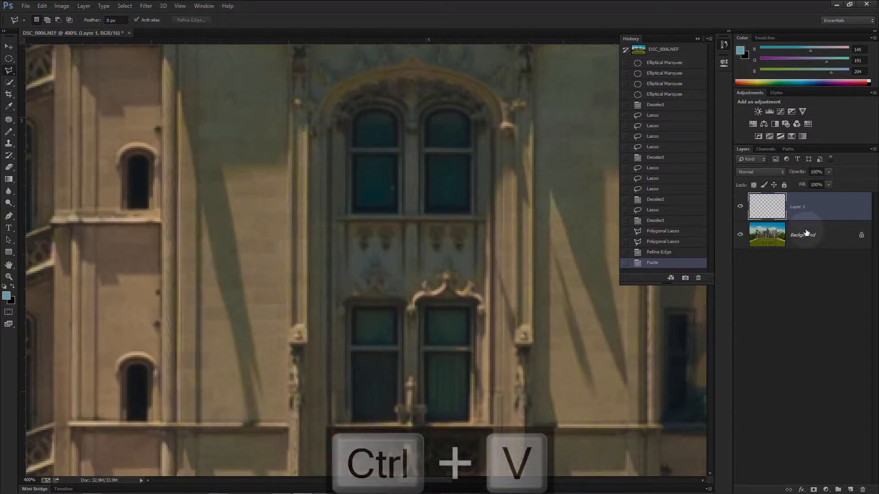
left_click(740, 235)
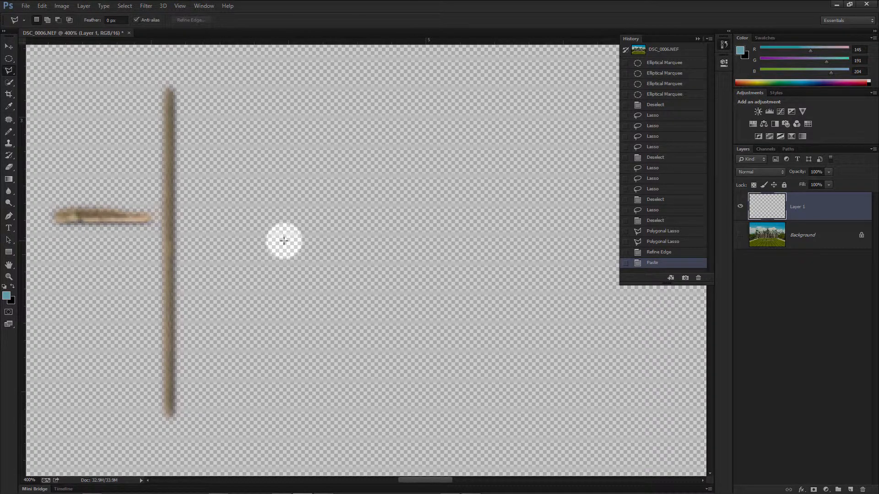
key("ctrl+equal")
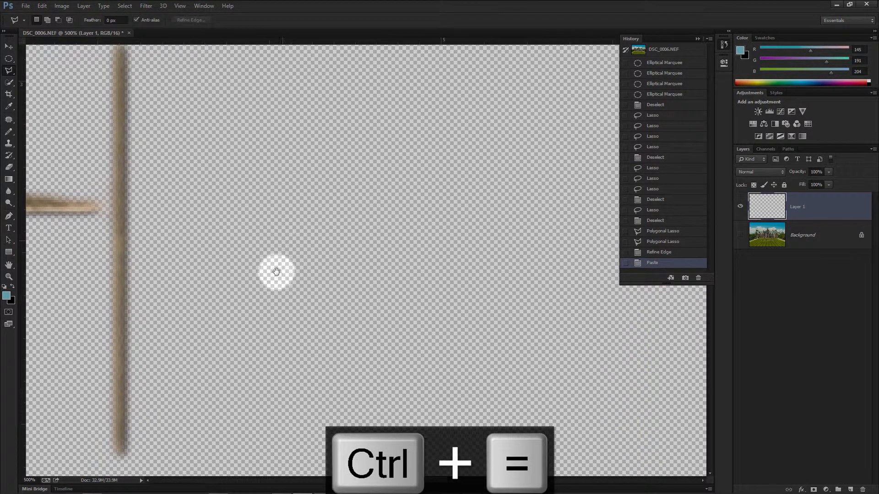
left_click_drag(161, 258, 384, 314)
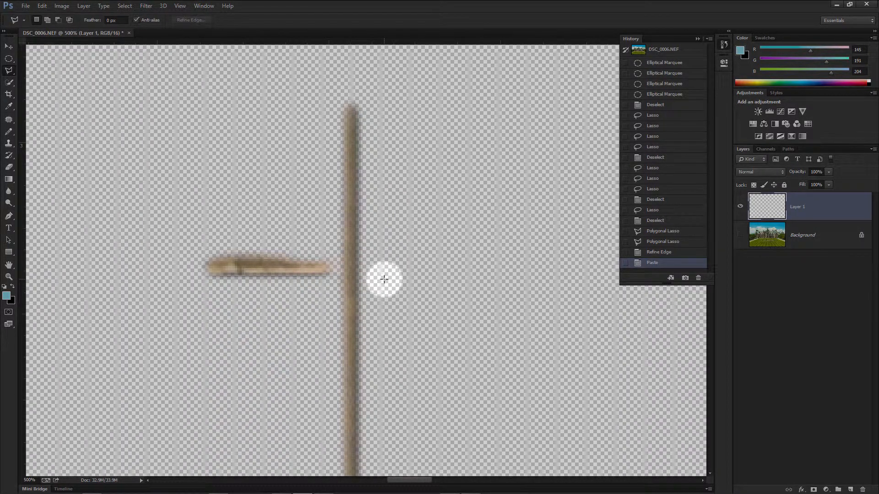
Show the Background layer again with the whole photo in view and delete the pasted Layer 1
key("ctrl+0")
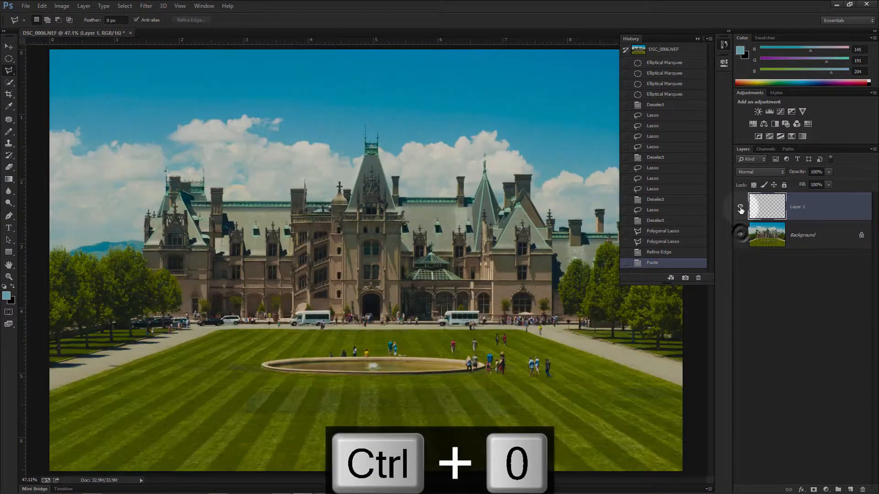
left_click(740, 235)
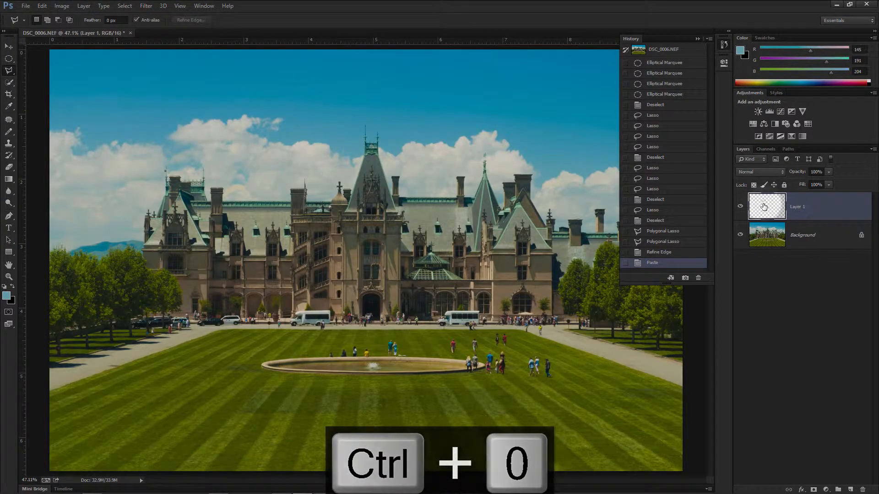
left_click_drag(765, 209, 861, 487)
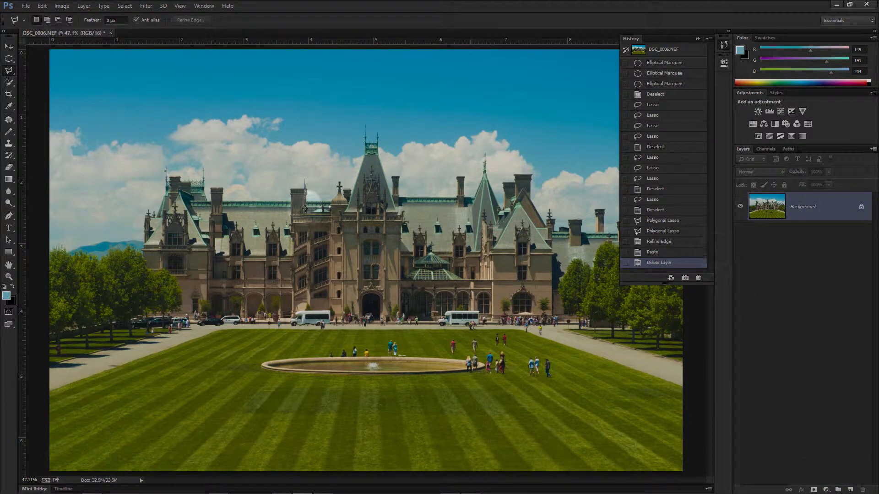
Use the Magnetic Lasso at 100% zoom to trace the roofline between the left chimney and the dome, and close the selection across the roof
left_click(8, 72)
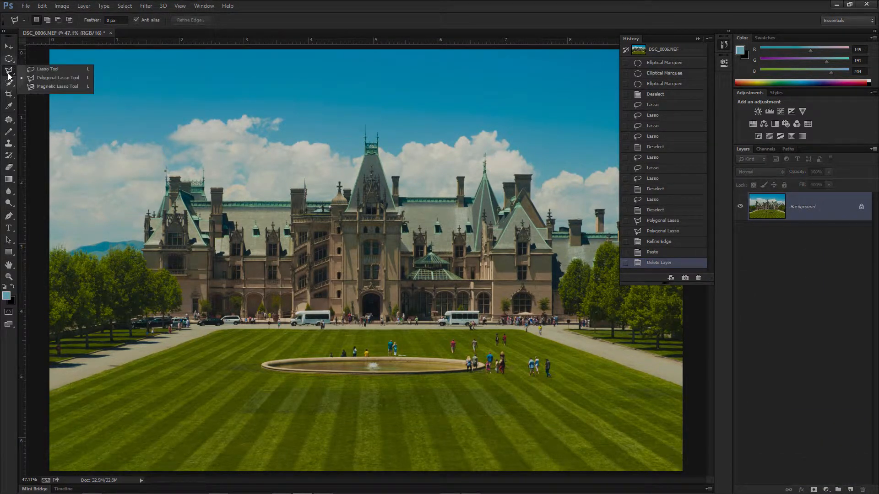
left_click(60, 88)
left_click(154, 144)
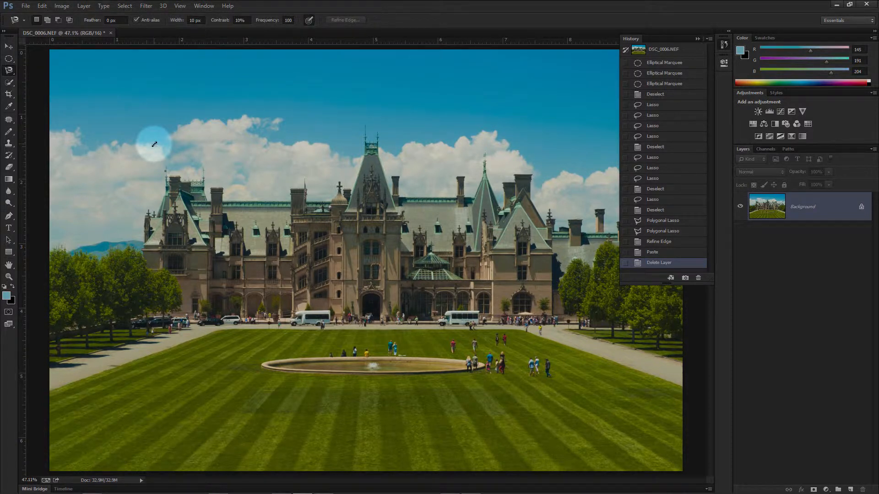
key("ctrl+equal")
key("ctrl+equal")
key("ctrl+equal")
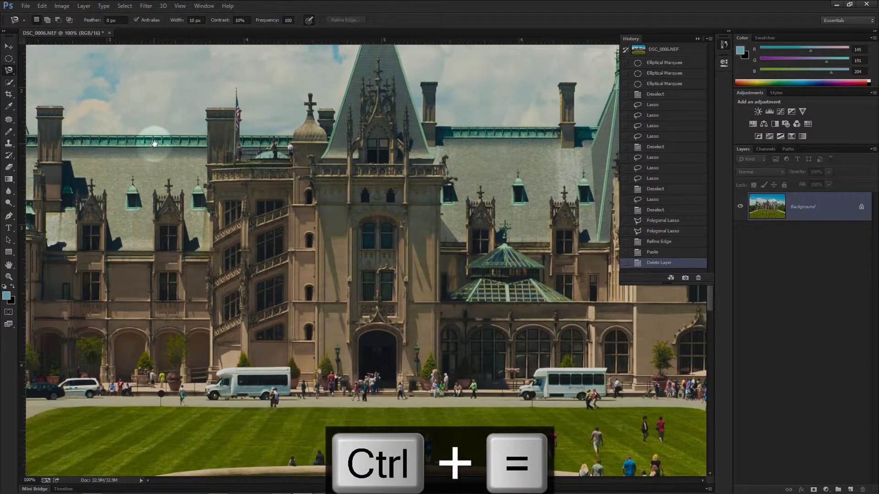
left_click_drag(154, 143, 237, 228)
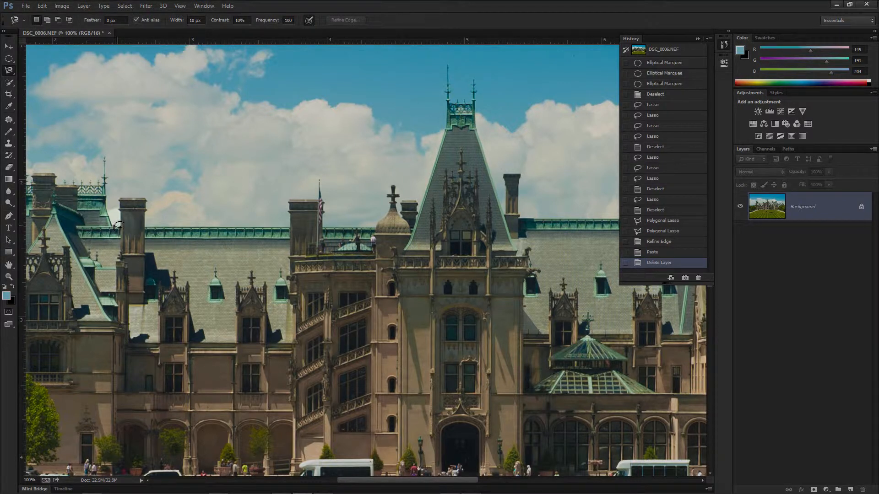
mouse_move(119, 227)
left_mouse_down()
mouse_move(125, 196)
mouse_move(143, 201)
mouse_move(148, 229)
mouse_move(287, 229)
mouse_move(288, 202)
mouse_move(318, 196)
mouse_move(319, 180)
mouse_move(323, 227)
mouse_move(375, 227)
left_mouse_up()
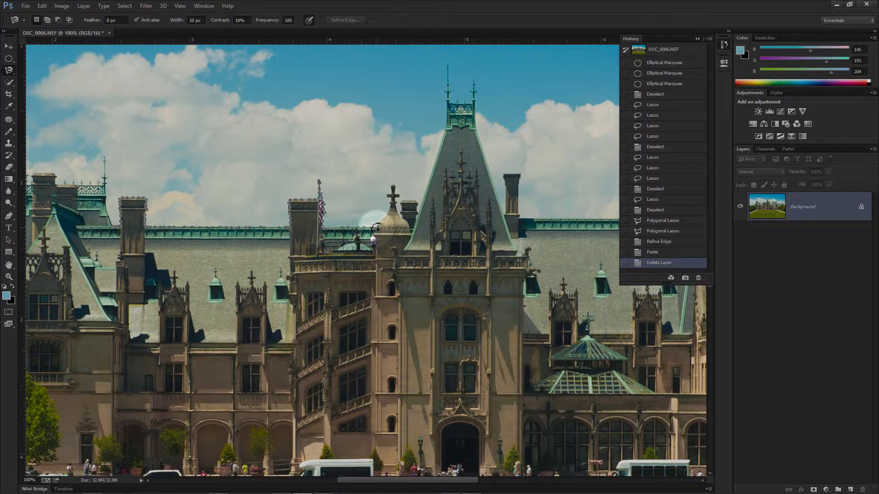
mouse_move(377, 227)
left_mouse_down()
mouse_move(294, 313)
mouse_move(203, 300)
mouse_move(92, 255)
left_mouse_up()
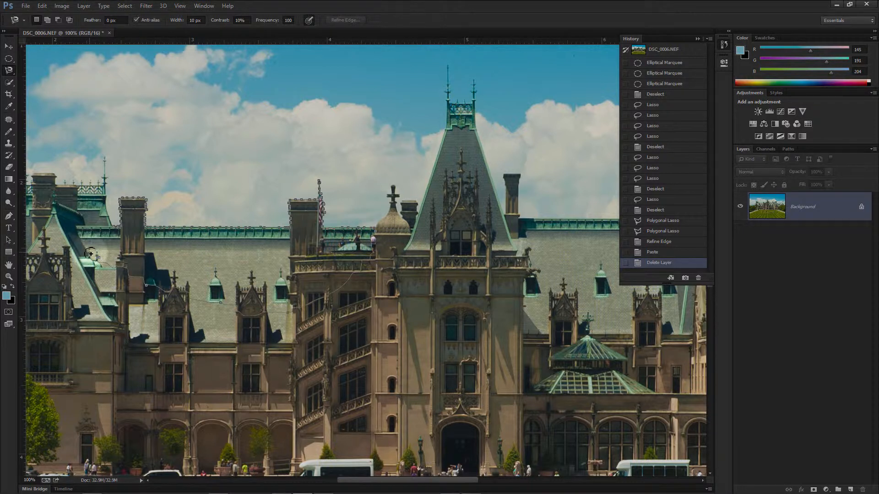
double_click(90, 254)
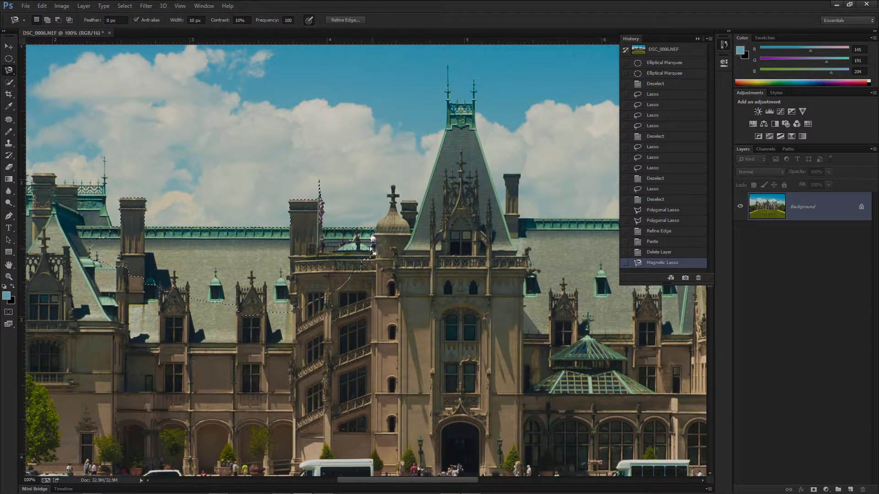
Fit the whole photo in view and clear the magnetic lasso selection
double_click(287, 19)
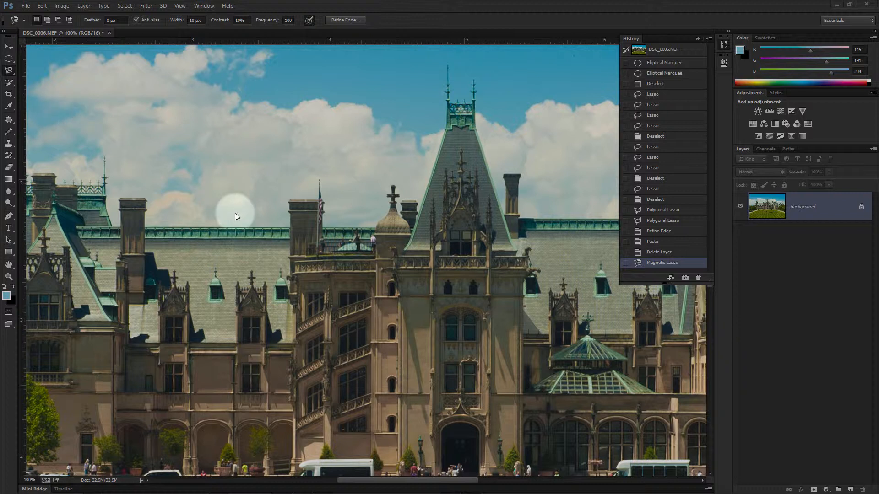
key("ctrl+0")
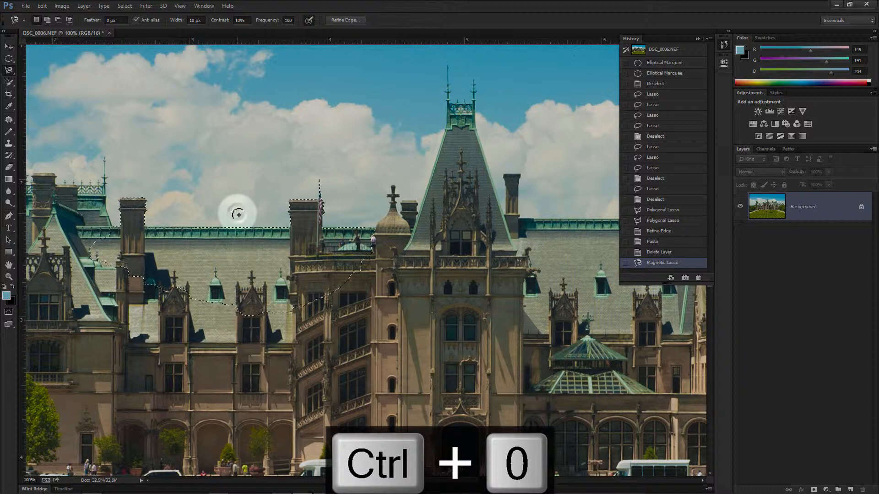
key("ctrl+0")
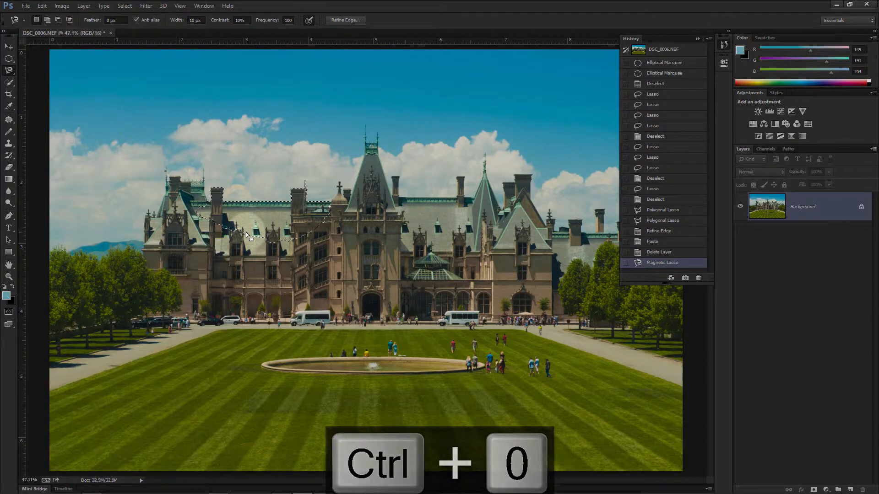
key("ctrl+d")
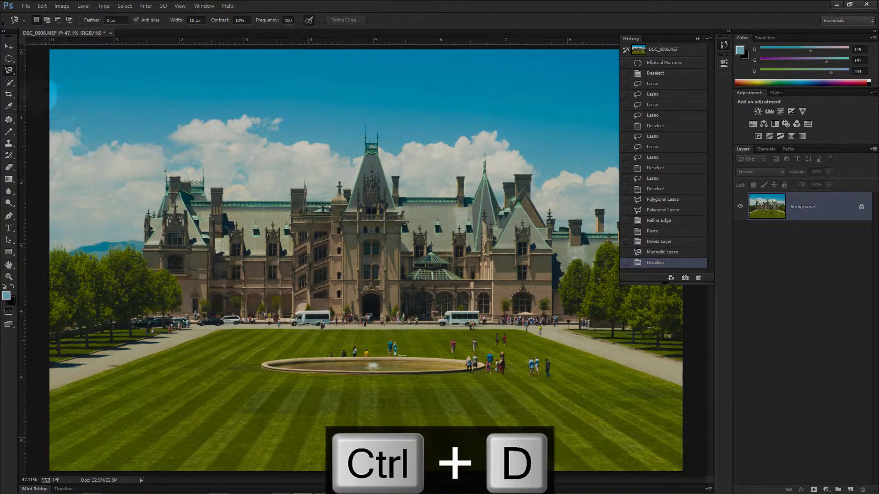
Use the Quick Selection Tool to select the sky and add the lawn to the same selection
left_click(10, 83)
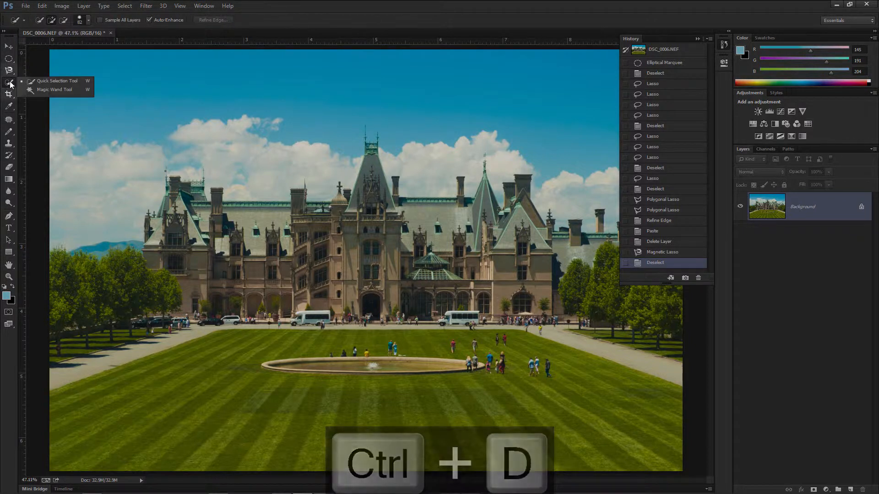
left_click(60, 83)
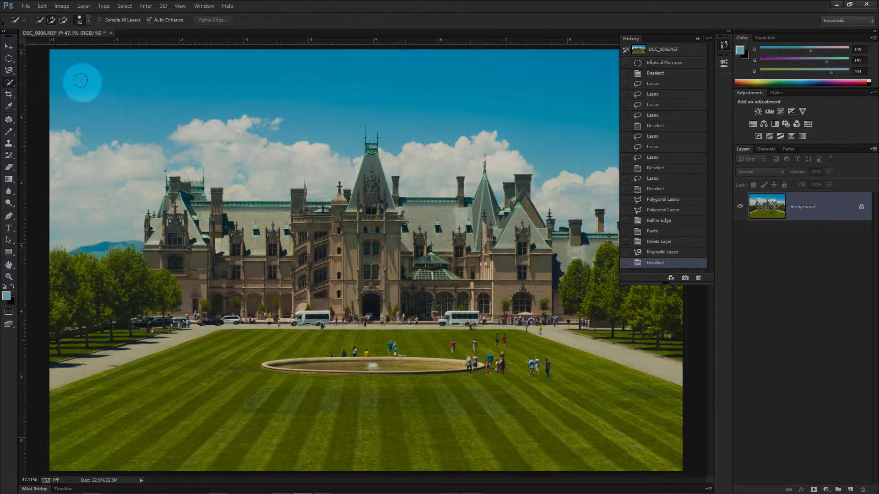
left_click(135, 81)
mouse_move(135, 80)
left_mouse_down()
mouse_move(525, 100)
mouse_move(421, 98)
mouse_move(283, 128)
mouse_move(259, 120)
left_mouse_up()
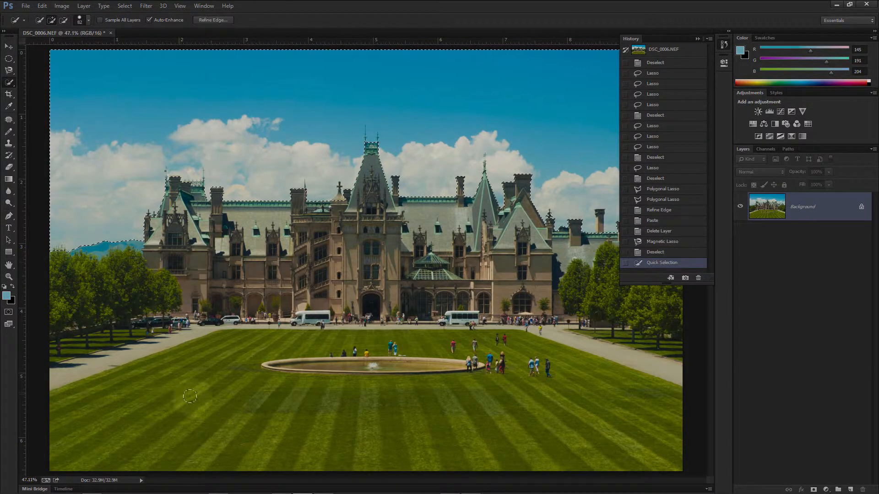
mouse_move(251, 416)
left_mouse_down()
mouse_move(475, 427)
mouse_move(448, 400)
mouse_move(271, 385)
mouse_move(282, 372)
left_mouse_up()
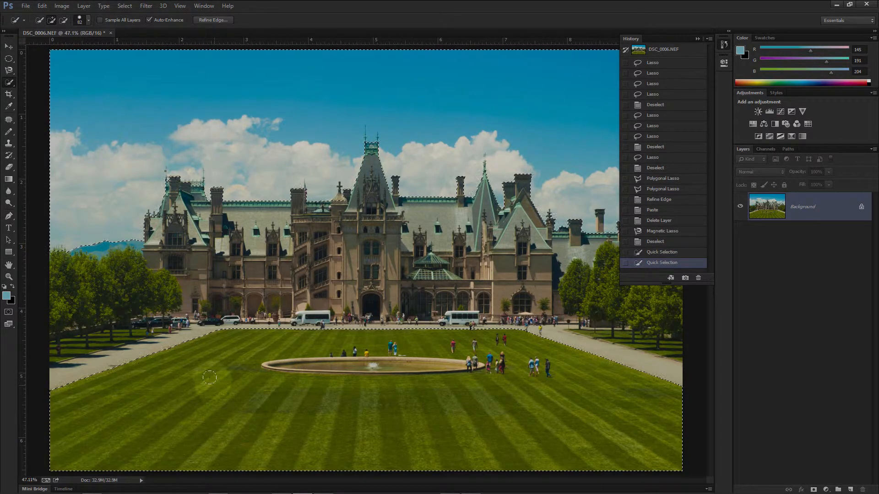
left_click(184, 406)
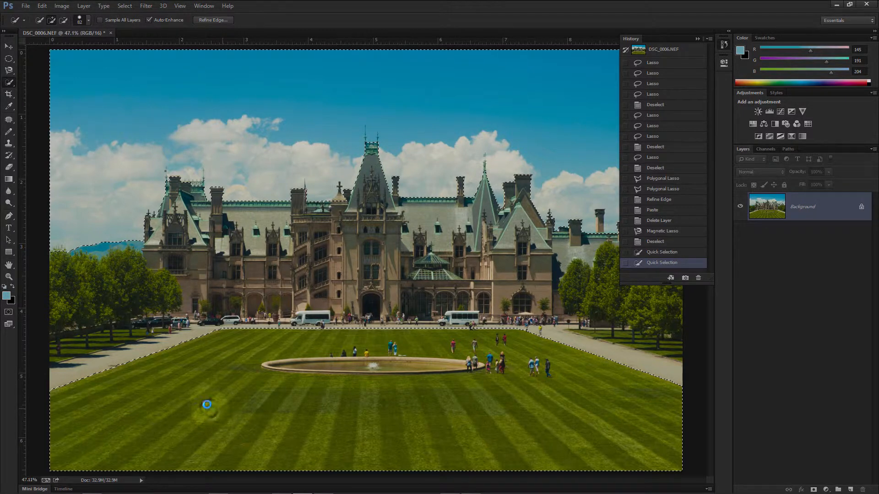
Clear the combined selection and brush across the lawn with Quick Selection to select only the grass
key("ctrl+d")
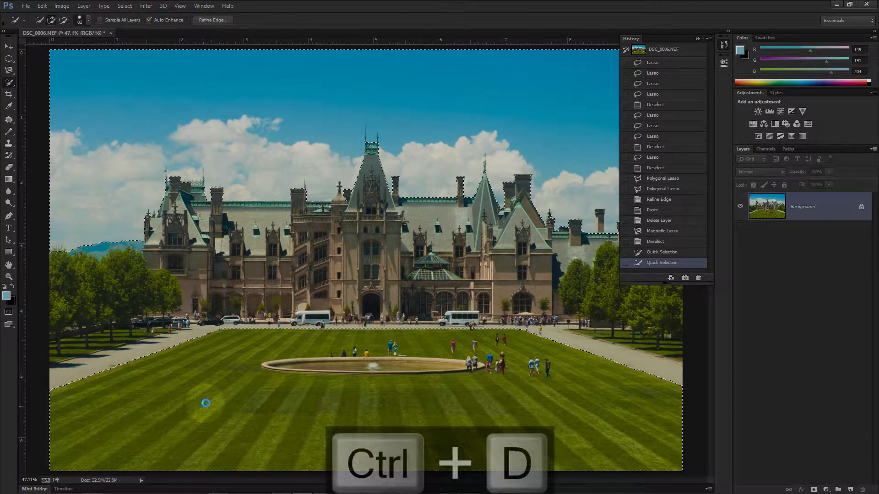
left_click_drag(204, 401, 305, 417)
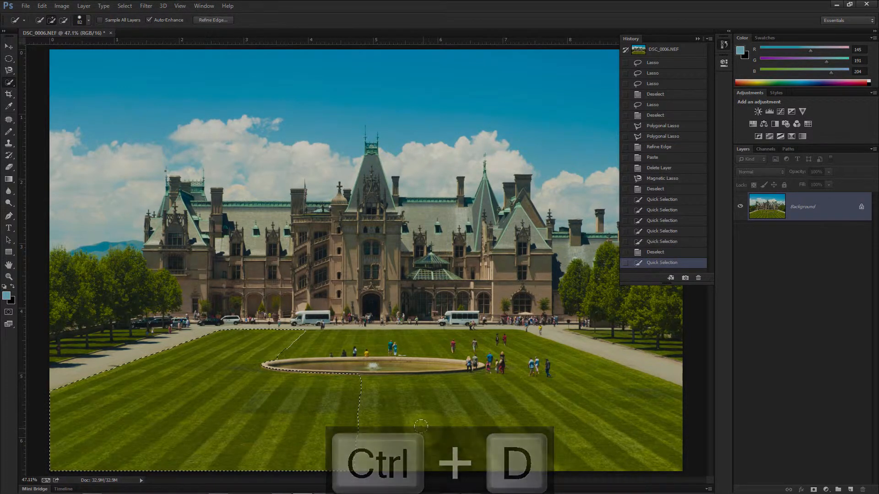
left_click_drag(405, 425, 473, 431)
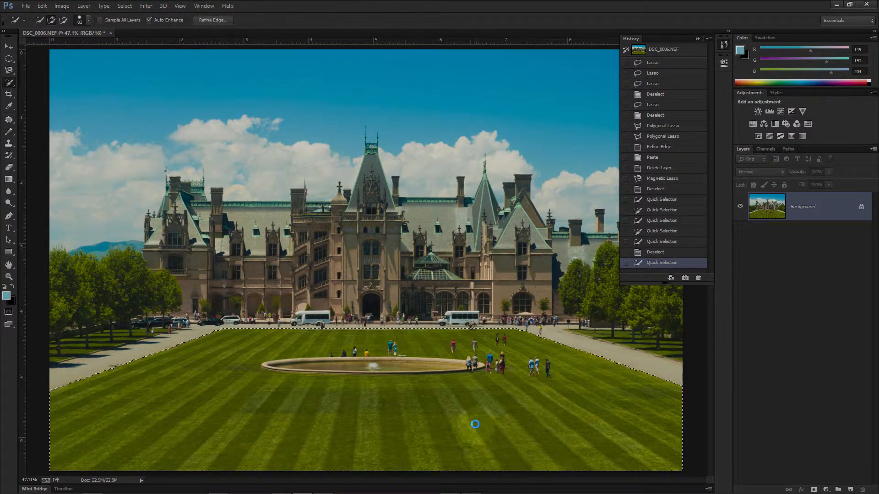
Reduce the Quick Selection brush size to 17 px, deselect, and select the whole lawn again with the smaller brush
left_click(88, 21)
left_click_drag(74, 42, 48, 47)
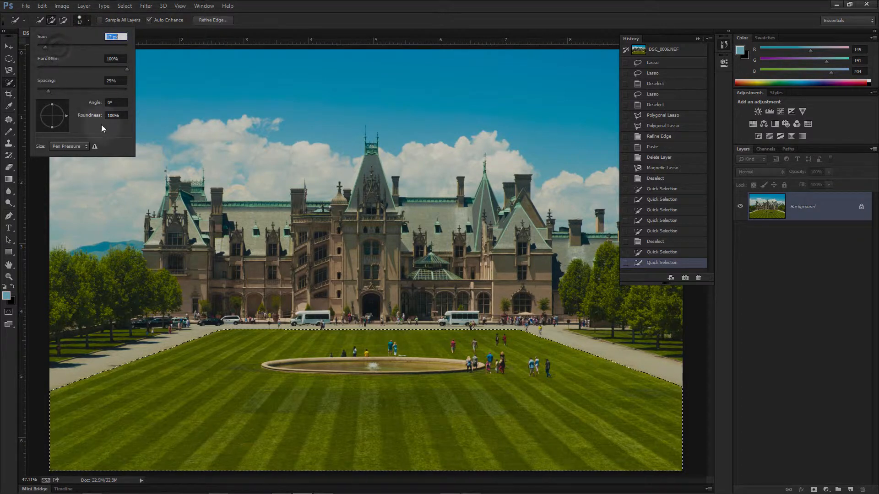
left_click(168, 383)
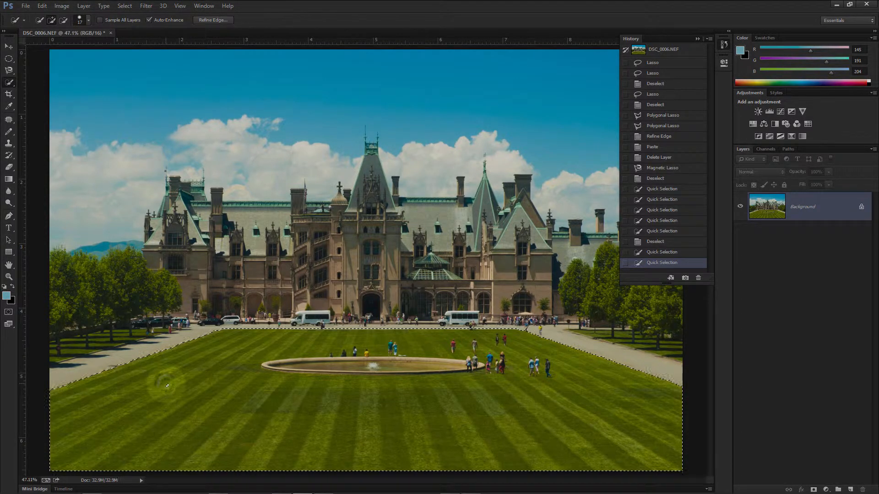
key("ctrl+d")
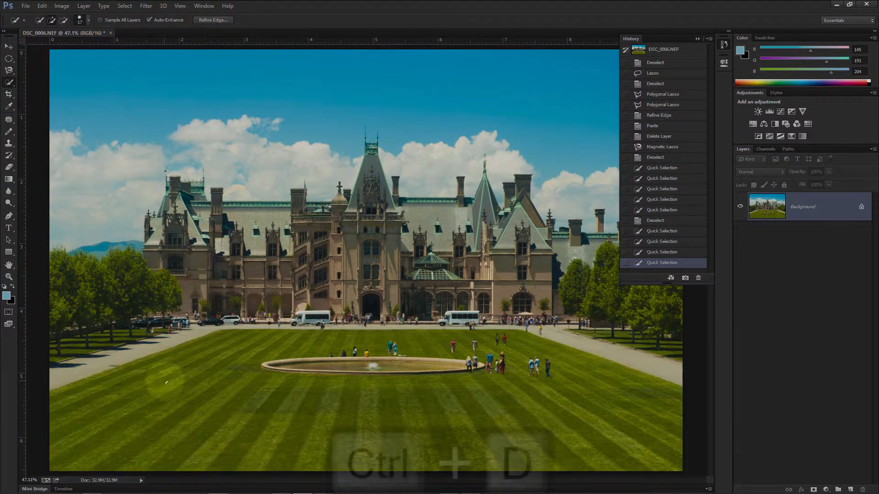
mouse_move(169, 388)
left_mouse_down()
mouse_move(221, 423)
mouse_move(342, 421)
mouse_move(326, 419)
mouse_move(494, 427)
left_mouse_up()
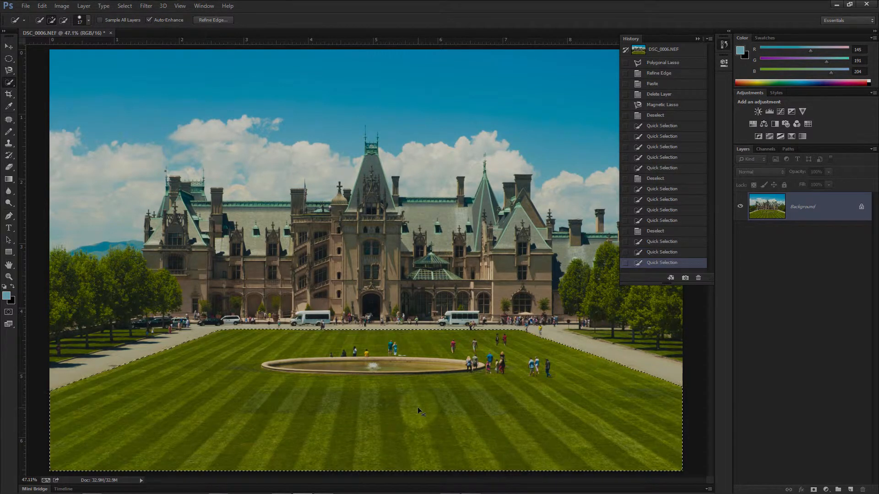
Clear the lawn selection, try the Magic Wand on the upper blue sky, and deselect again
key("ctrl+d")
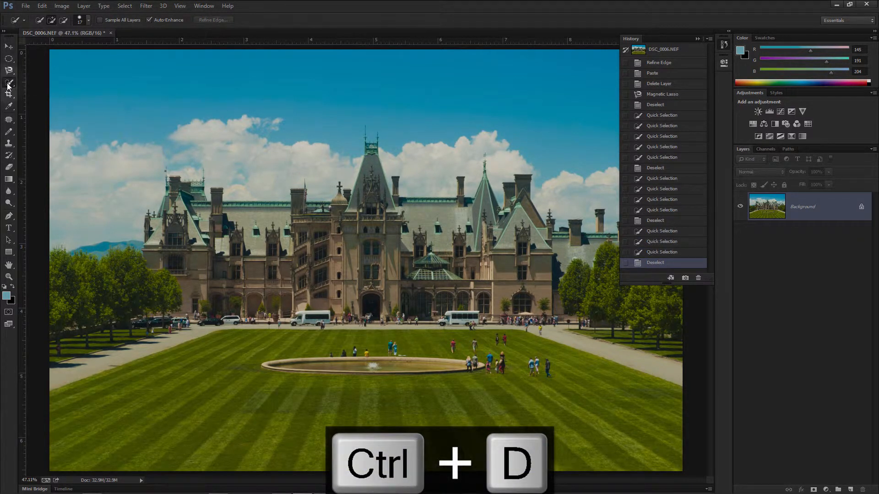
left_click(7, 86)
left_click(48, 92)
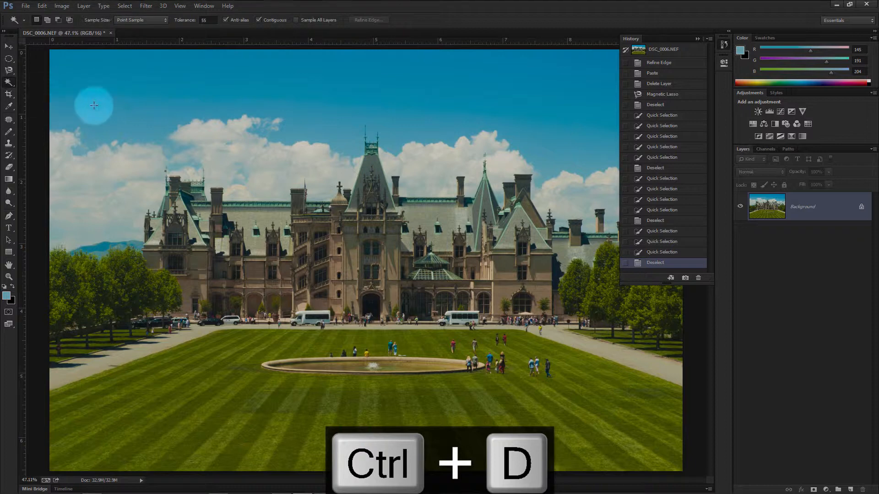
left_click(124, 92)
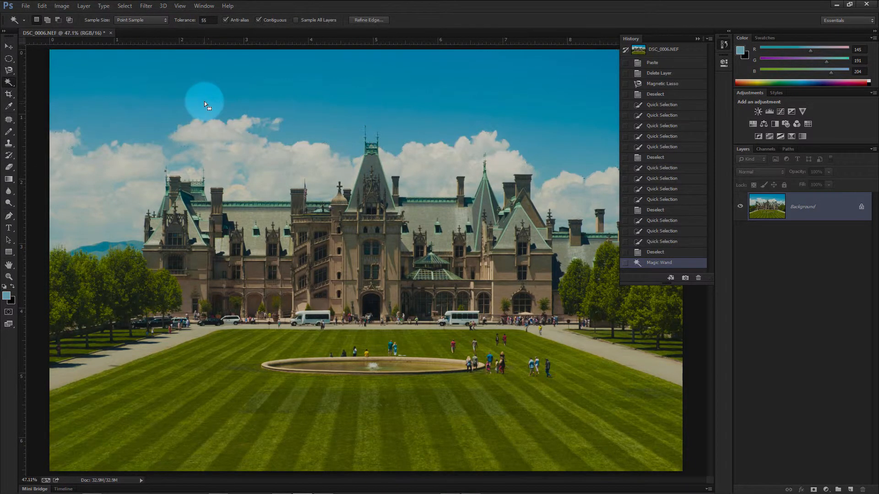
key("ctrl+d")
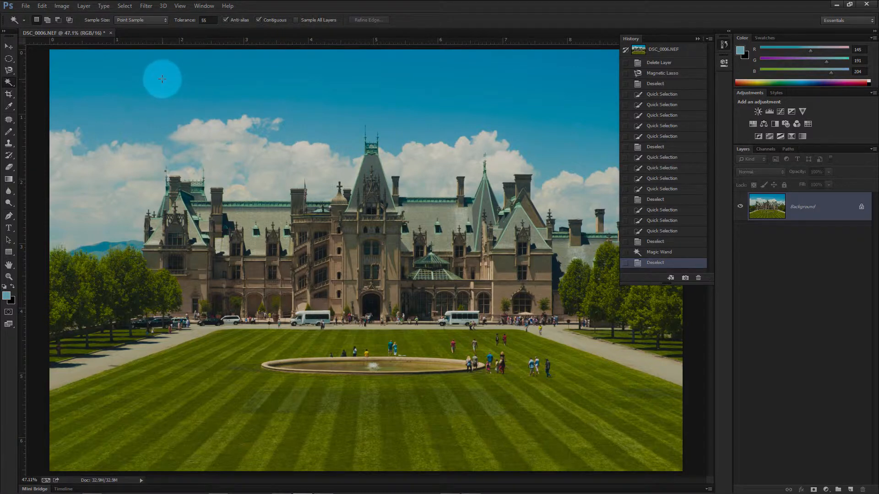
Select the blue sky with the Magic Wand, collapse the History panel, and add the hazy patch between the left clouds to the selection
left_click(162, 79)
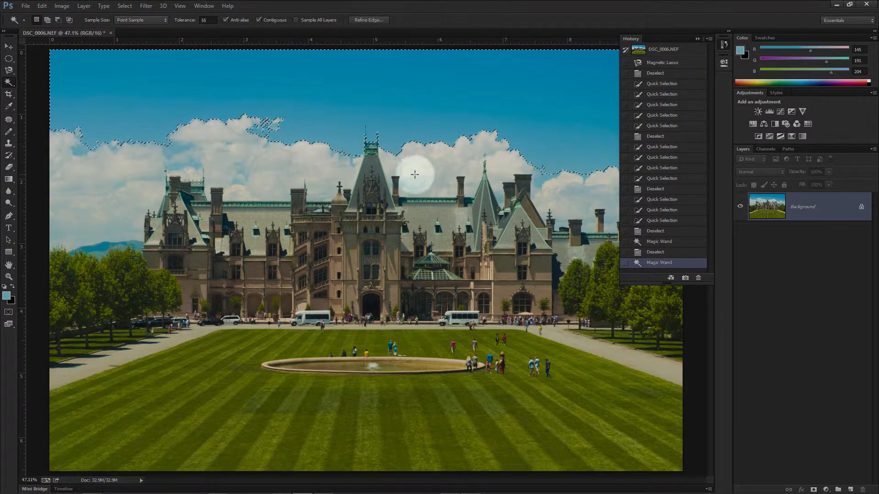
left_click(697, 39)
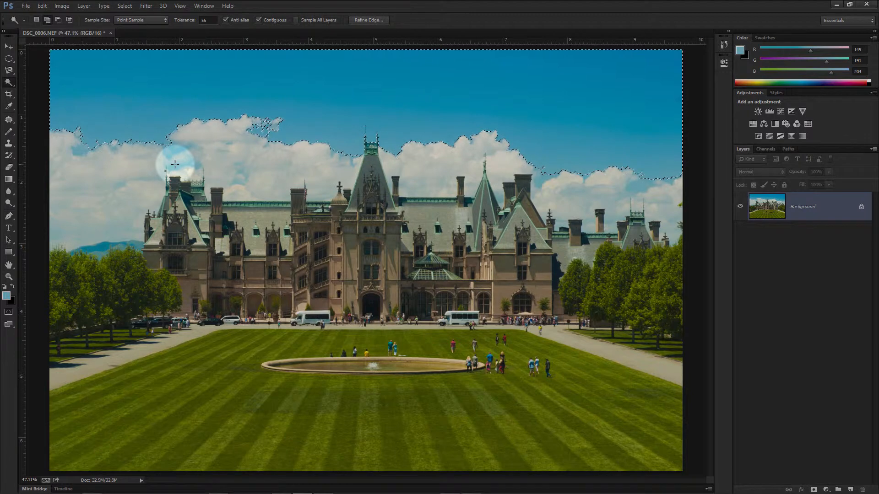
left_click(172, 147, "shift")
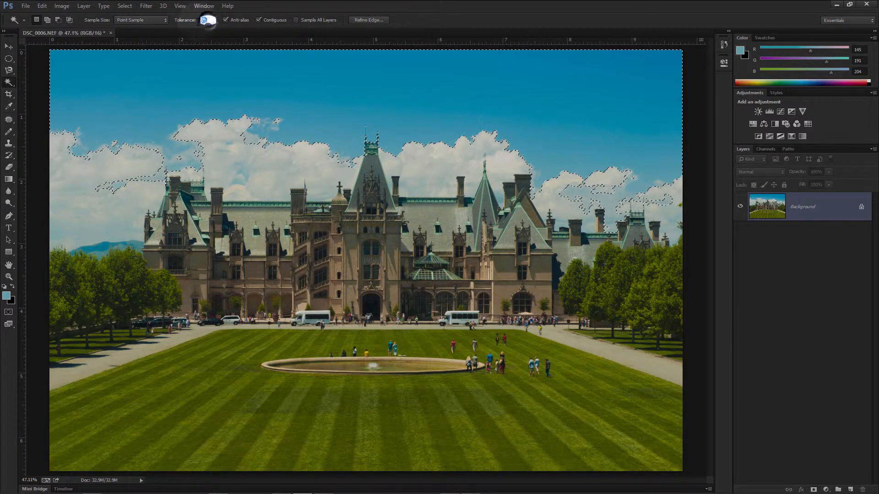
Review the Magic Wand's Tolerance setting and its available Sample Size options
left_click(208, 19)
type("3")
left_click(166, 21)
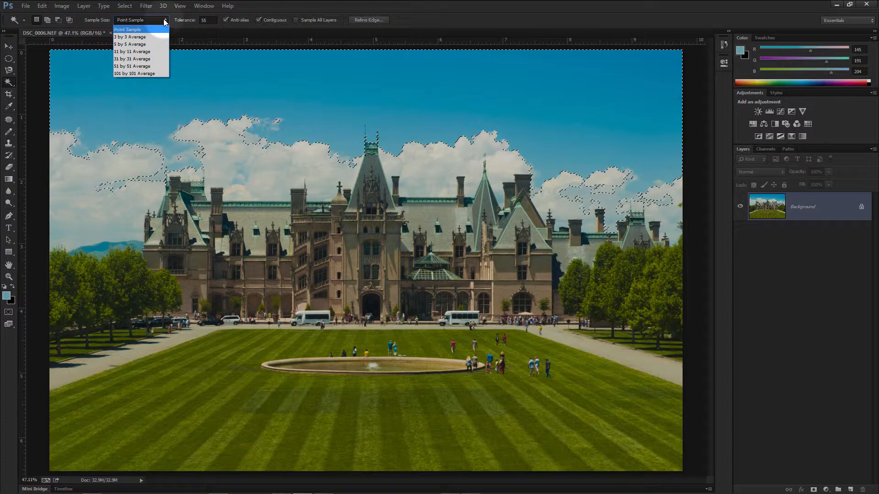
left_click(165, 22)
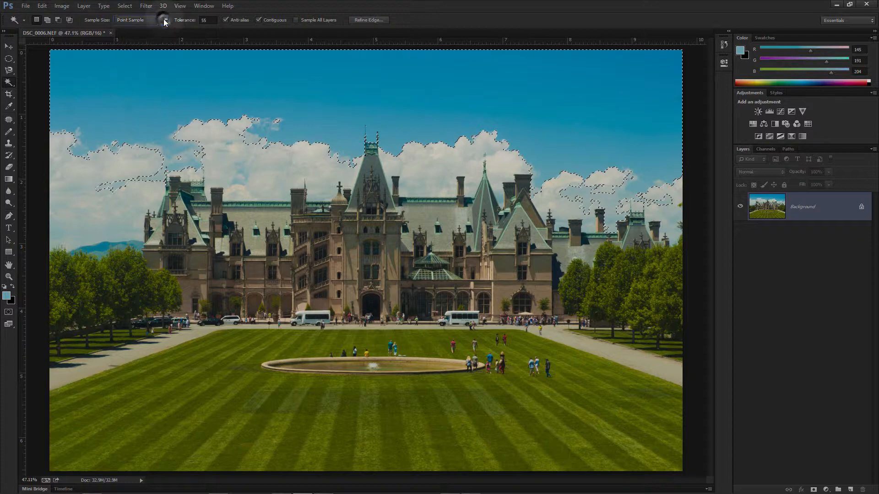
Clear the sky selection, turn off Contiguous, and sample the blue sky with the Magic Wand
left_click(325, 114)
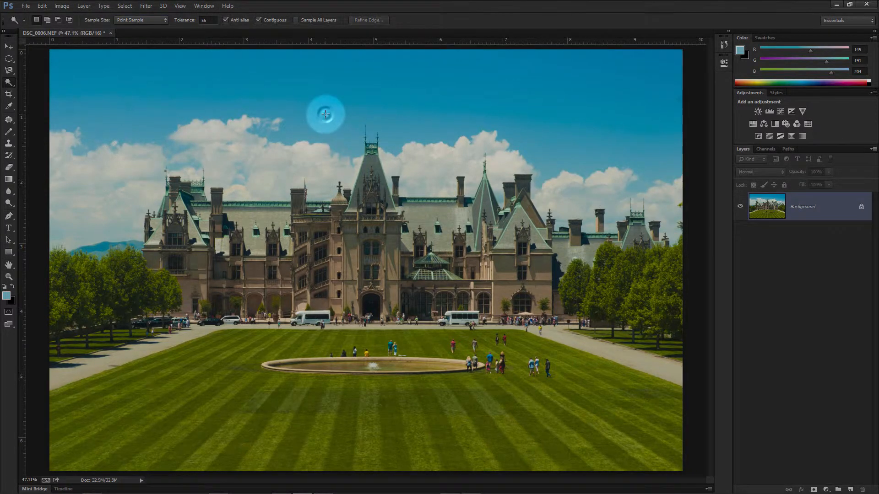
left_click(259, 20)
left_click(287, 84)
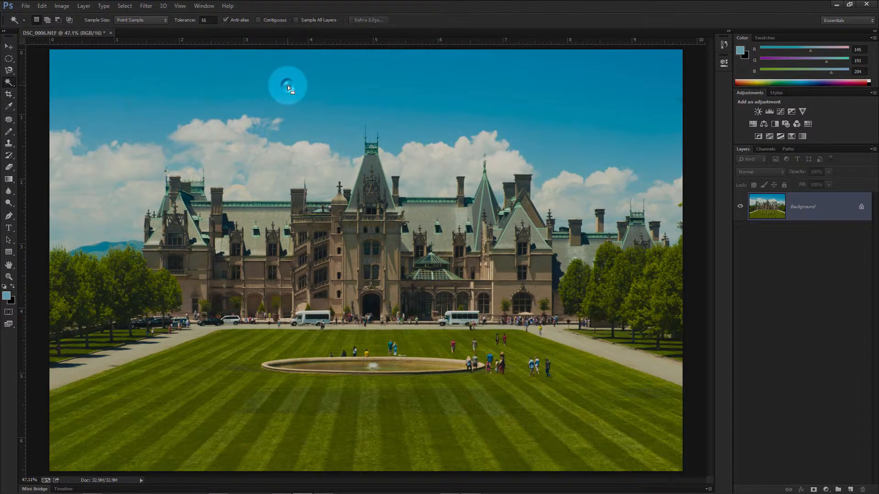
left_click(318, 179)
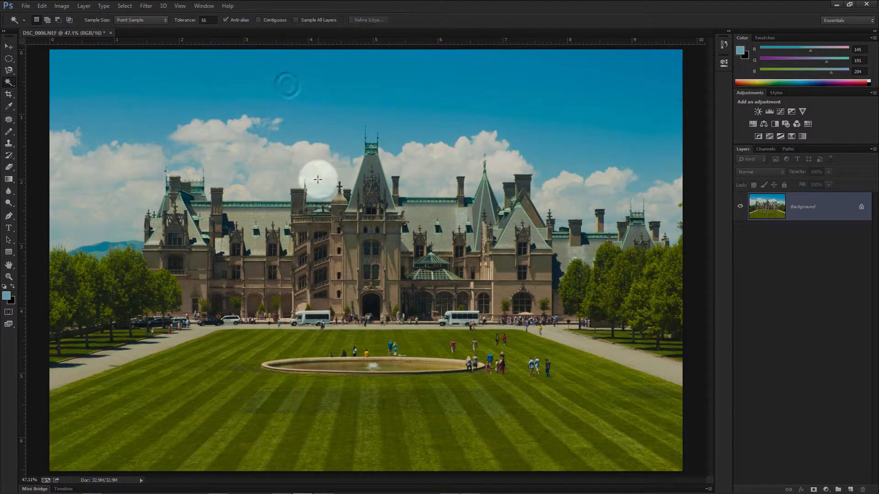
Sample the lawn with the Magic Wand, turn on Contiguous, and select the lawn again, including its stray patches near the lower right
left_click(251, 358)
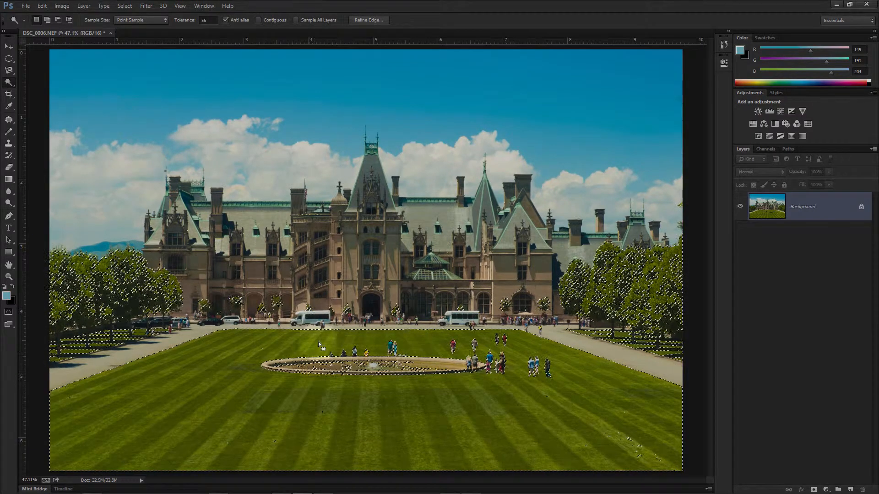
left_click(319, 148)
left_click(258, 20)
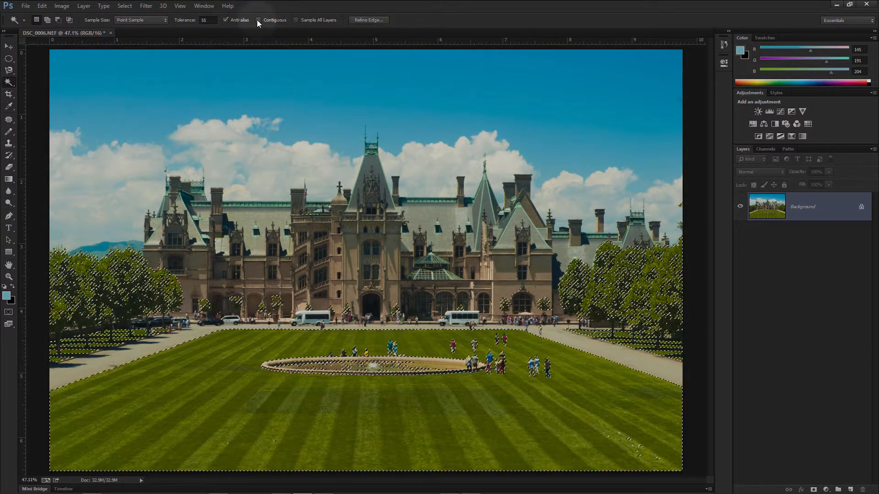
left_click(213, 387)
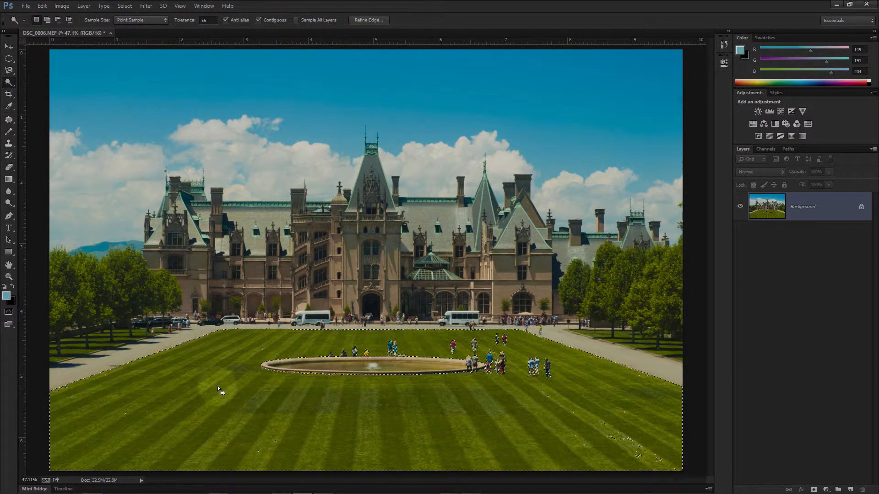
left_click(626, 439)
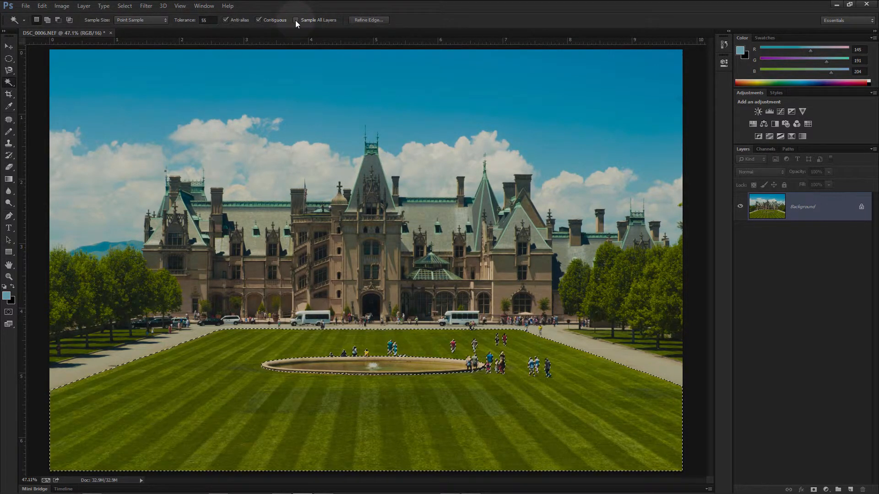
Turn off Contiguous and sample the lawn with the Magic Wand, including at a Tolerance of 100
left_click(258, 20)
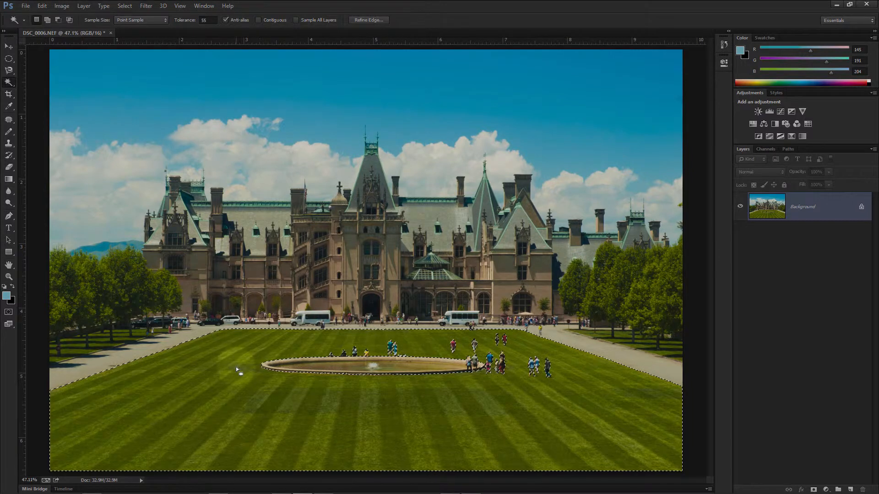
left_click(237, 390)
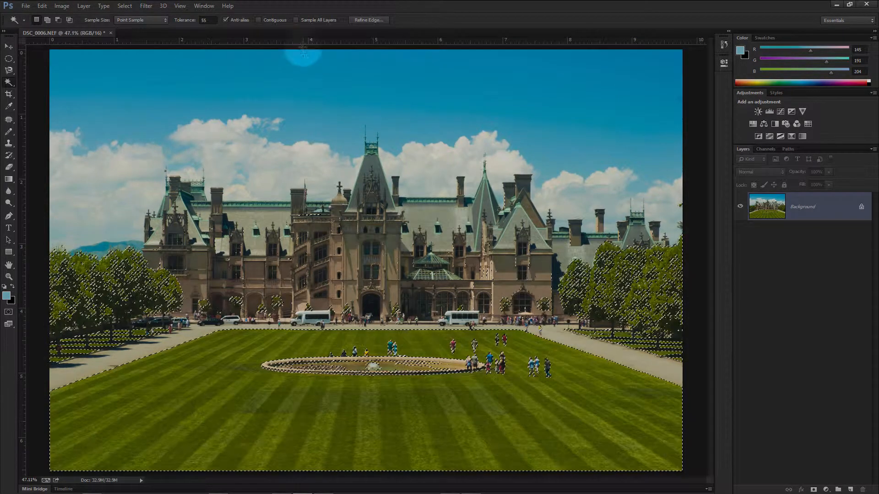
double_click(204, 20)
type("10")
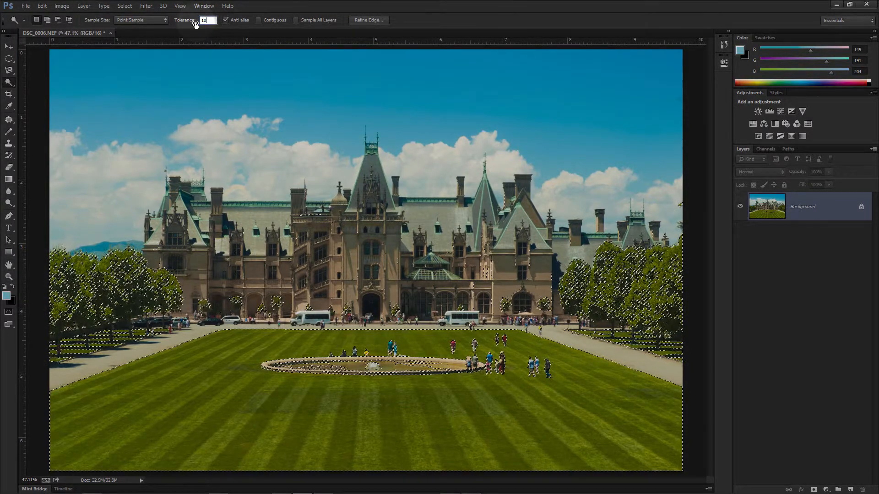
type("0")
left_click(229, 416)
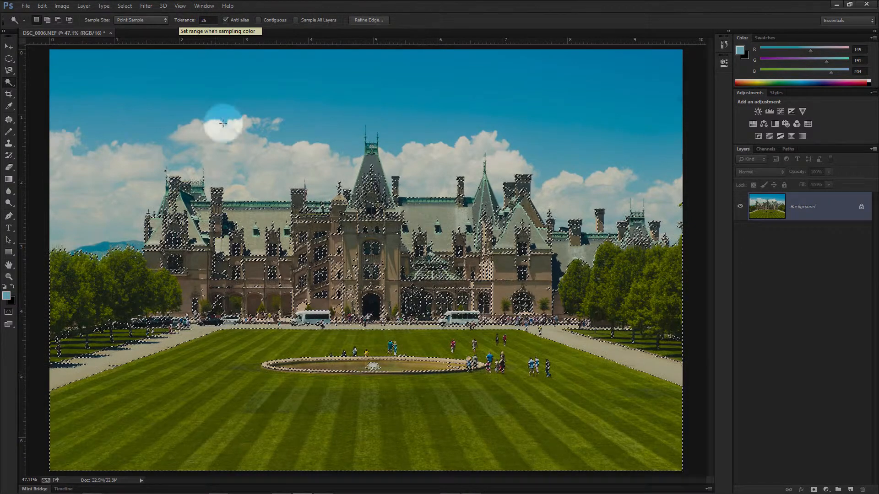
Clear the selection and build a Magic Wand selection of the lawn's light and dark greens at a Tolerance of 25
key("ctrl+d")
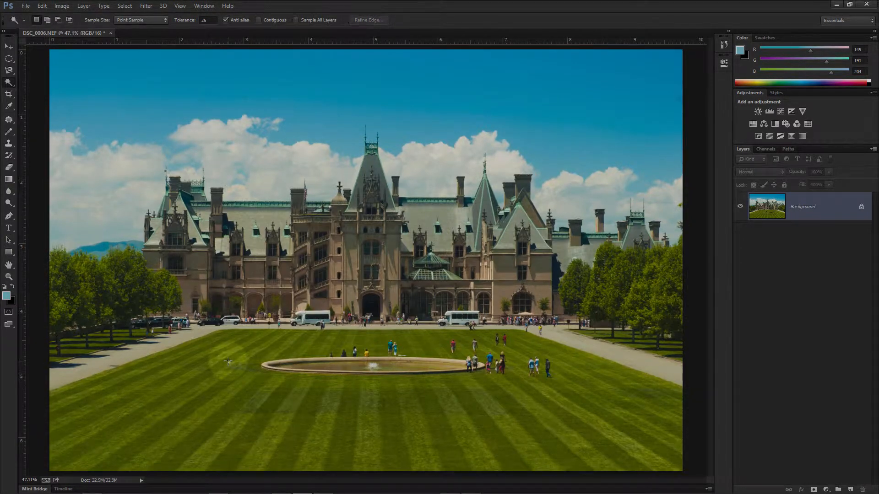
left_click(228, 361)
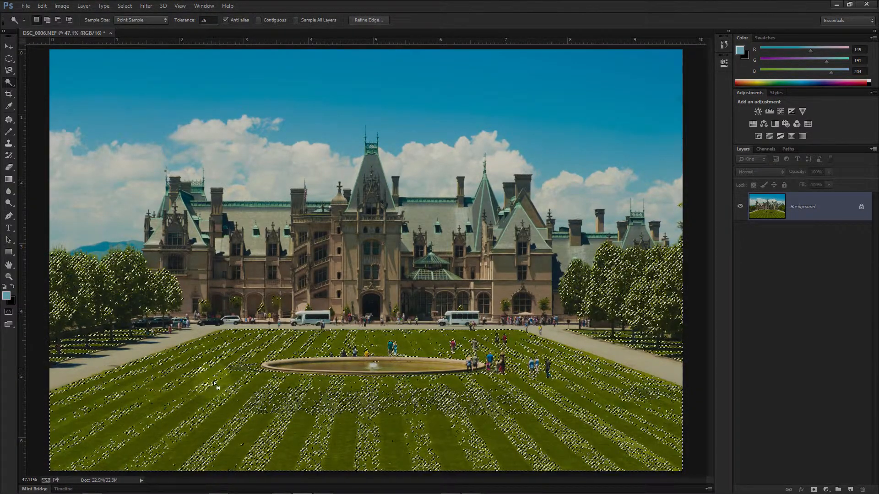
left_click(367, 431)
left_click(337, 396)
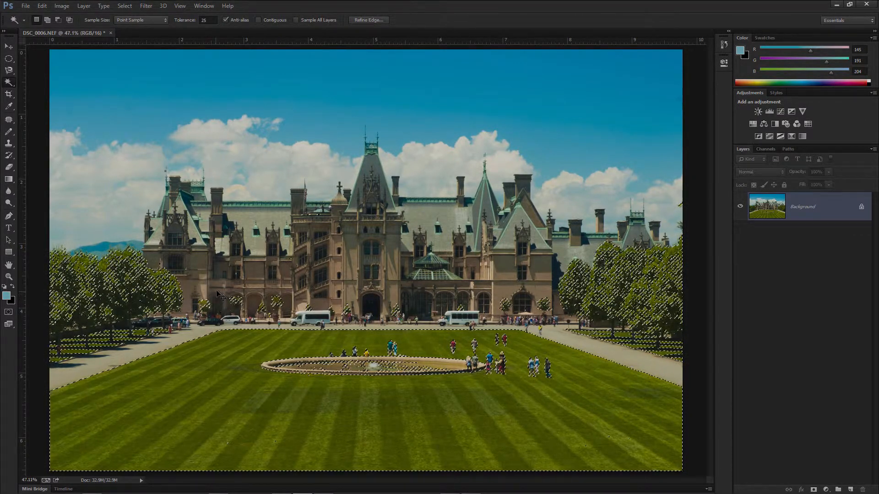
Copy the selected greenery to a new layer, inspect it with the Background hidden, and delete the copied layer
key("ctrl+c")
key("ctrl+v")
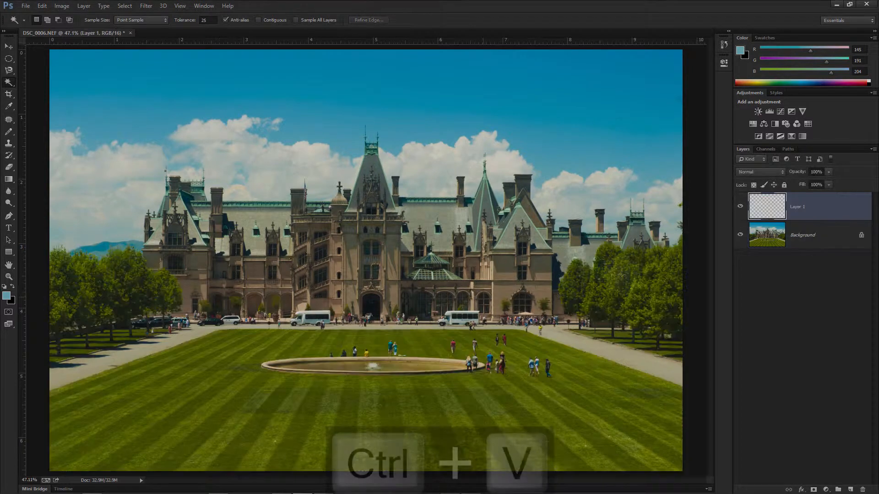
left_click(740, 235)
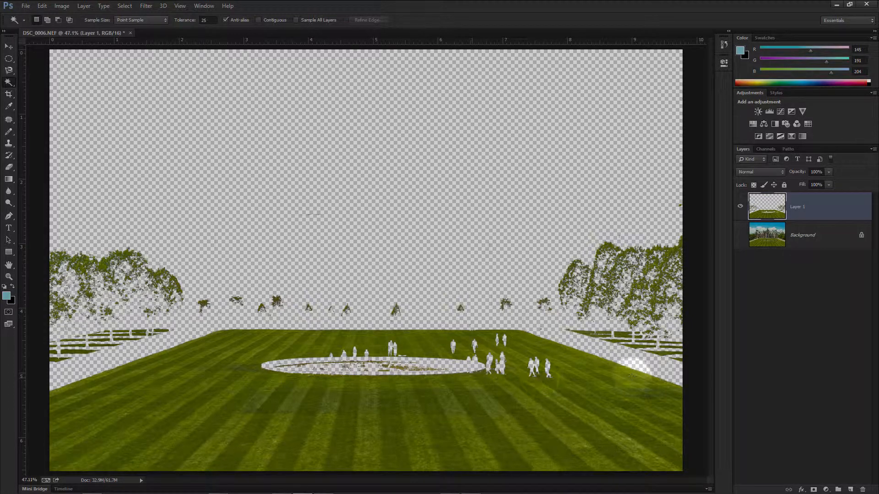
left_click(740, 234)
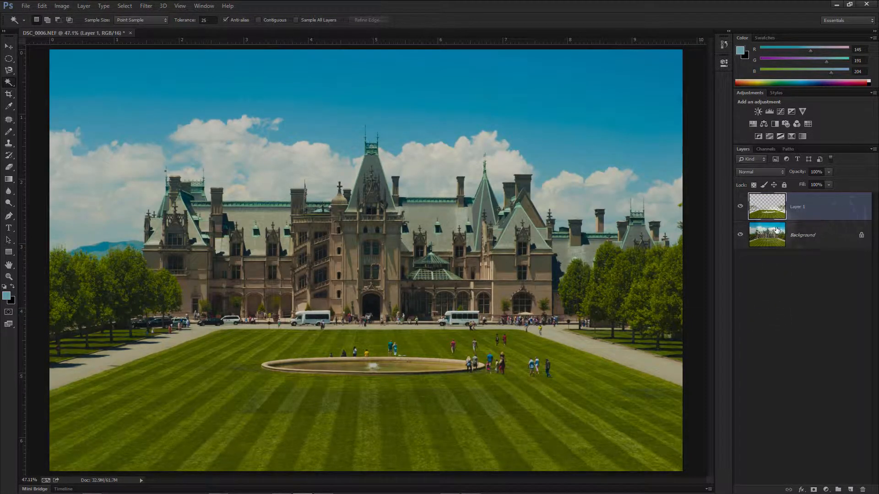
left_click_drag(779, 200, 862, 490)
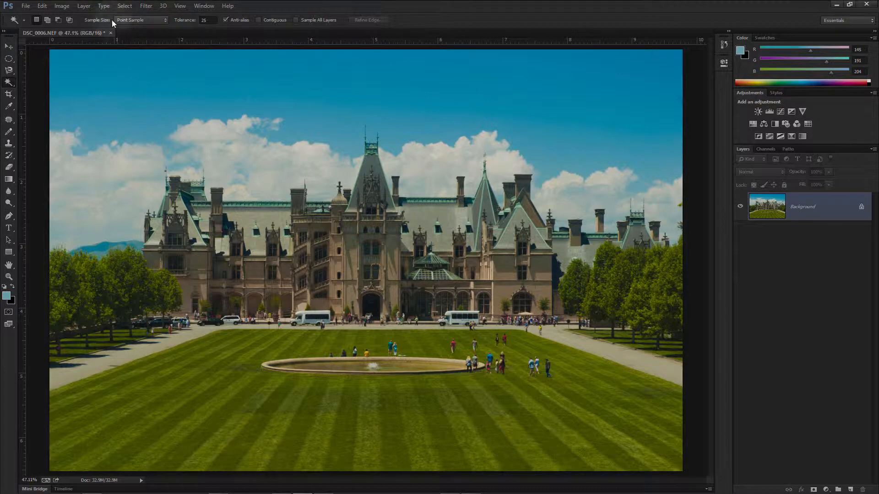
Open Color Range and try sampling colours from the roof, facade, lawn and fountain in the photo
left_click(124, 6)
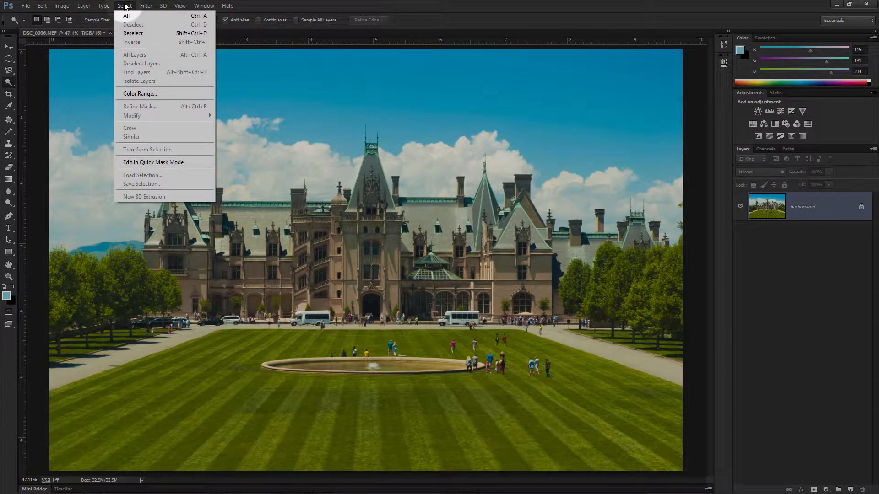
left_click(138, 93)
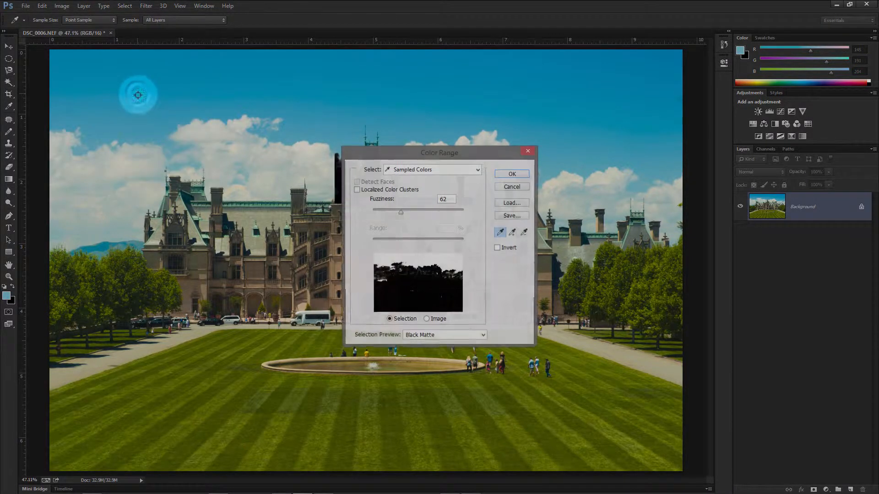
left_click(258, 218)
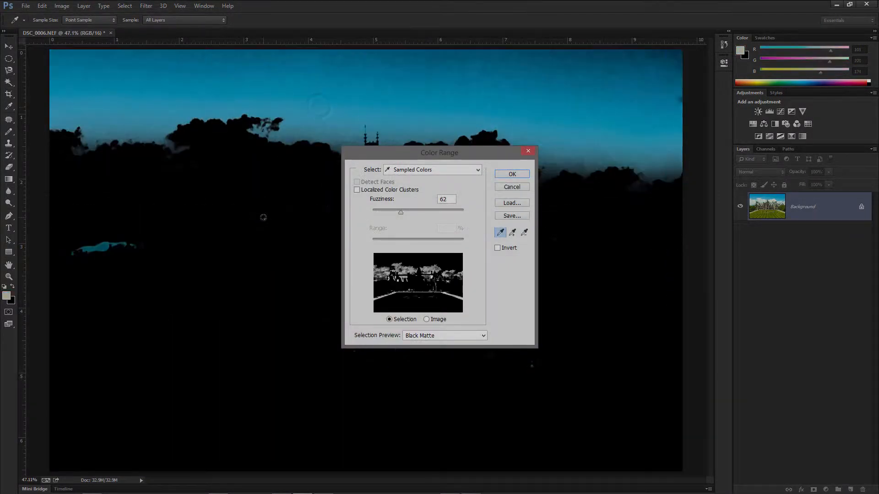
left_click(270, 277)
left_click(344, 412)
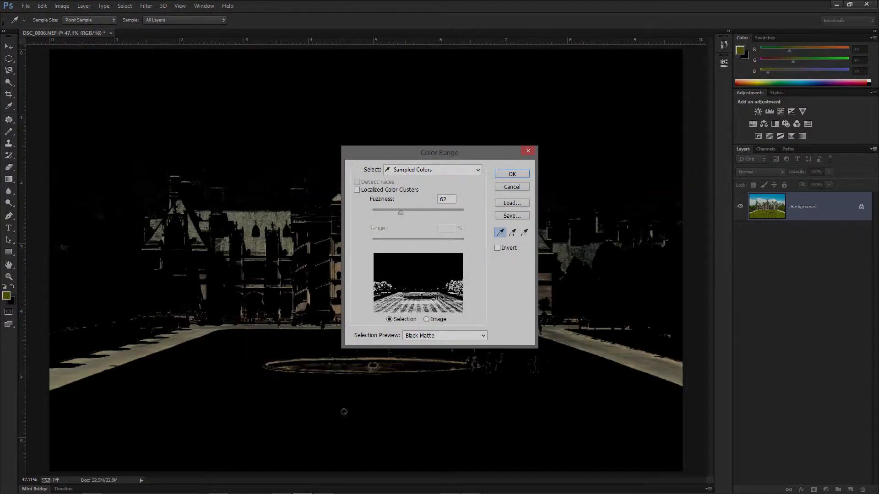
left_click(428, 367)
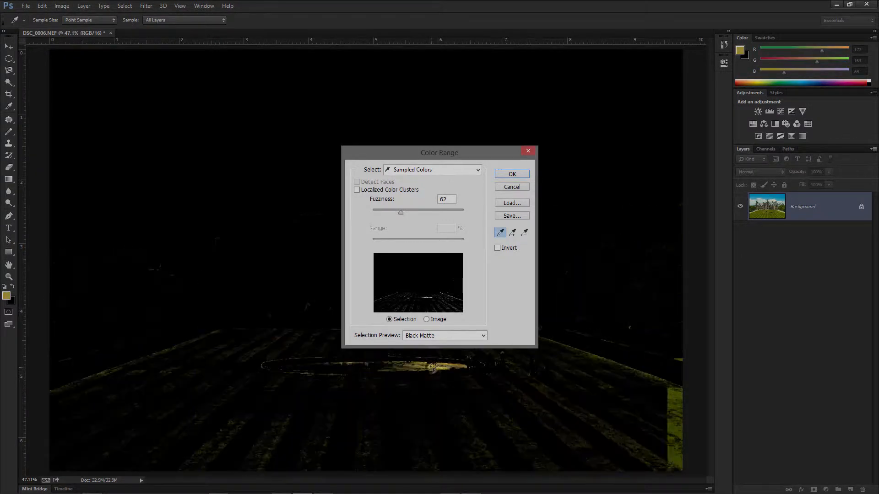
left_click(374, 366)
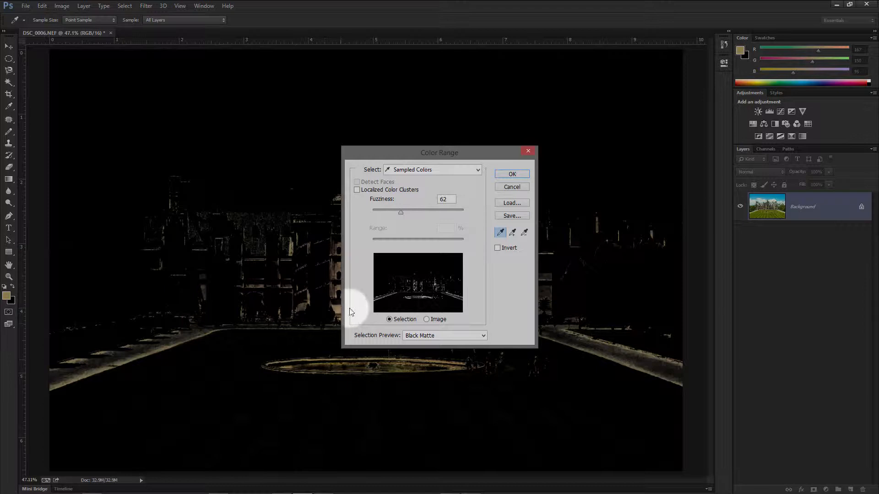
Set the Color Range thumbnail to Image and sample sky, lawn and cloud colours from it
left_click(427, 320)
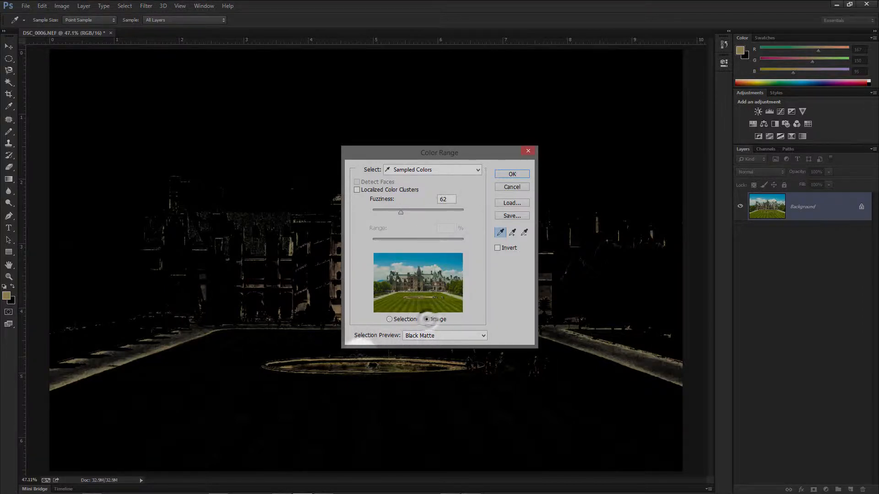
left_click(391, 257)
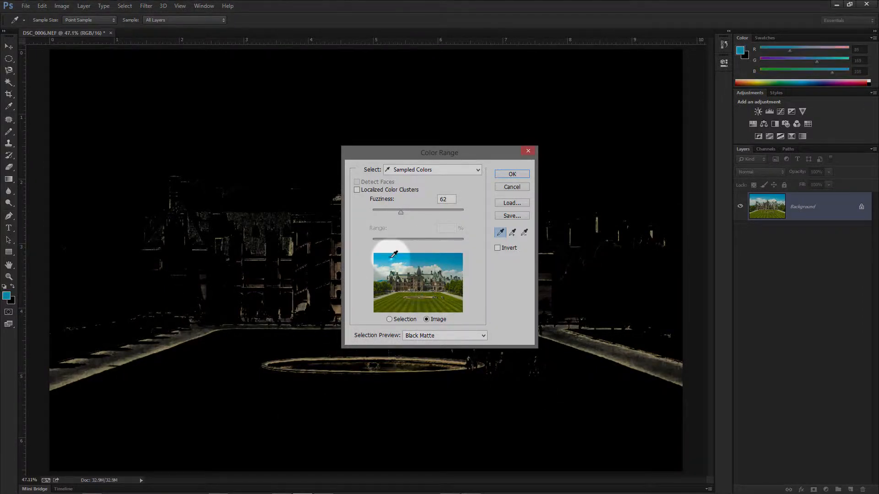
left_click(438, 302)
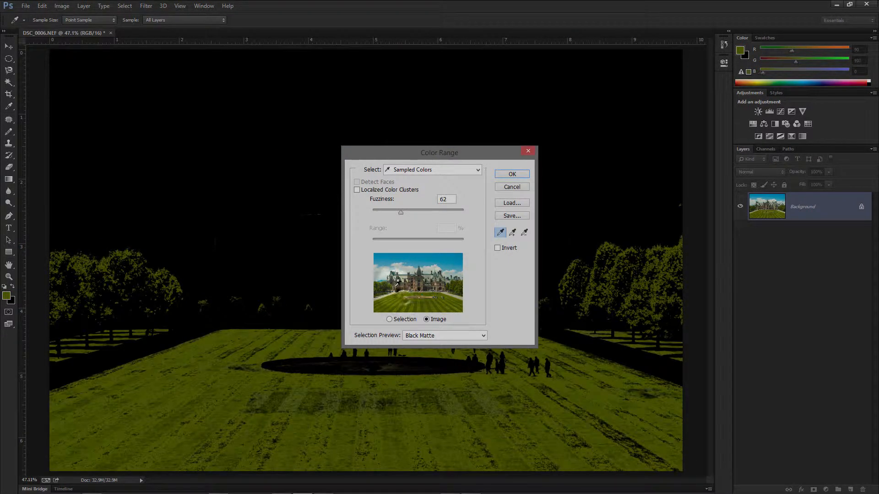
left_click(386, 279)
left_click(386, 275)
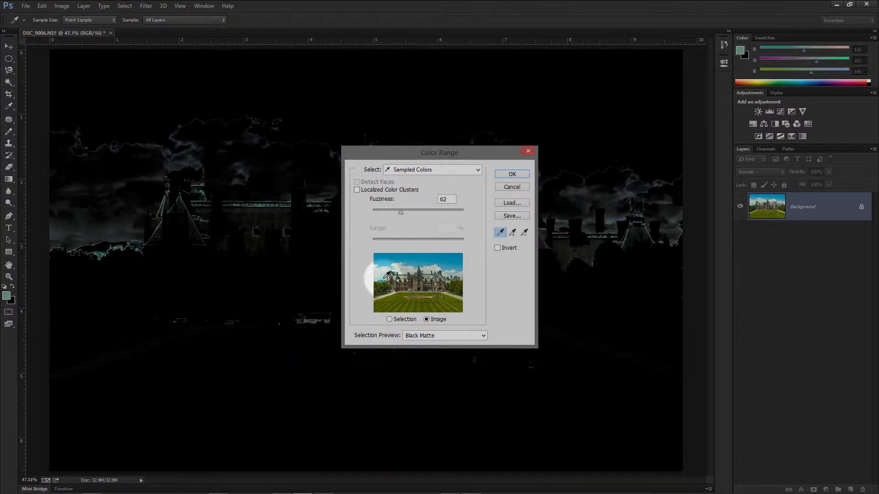
left_click(388, 261)
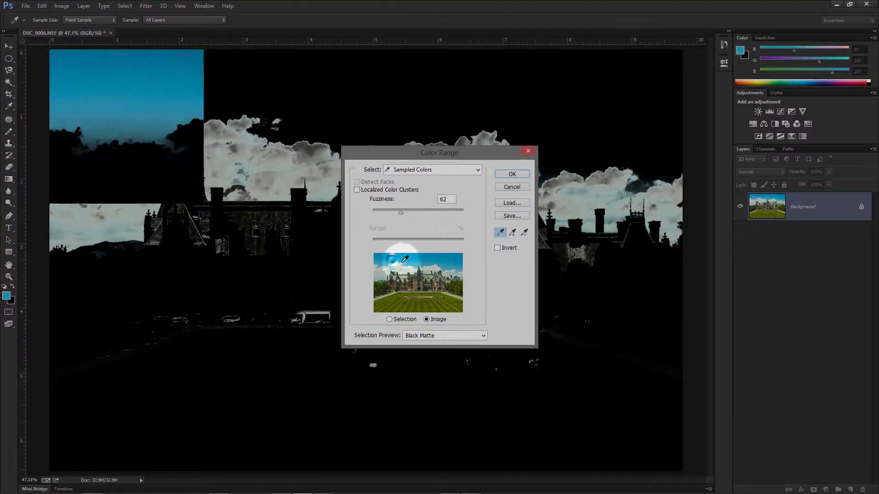
Try Invert on the sampled sky, turn it off, and sample the mansion wall, lawn and clouds in the photo
left_click(497, 248)
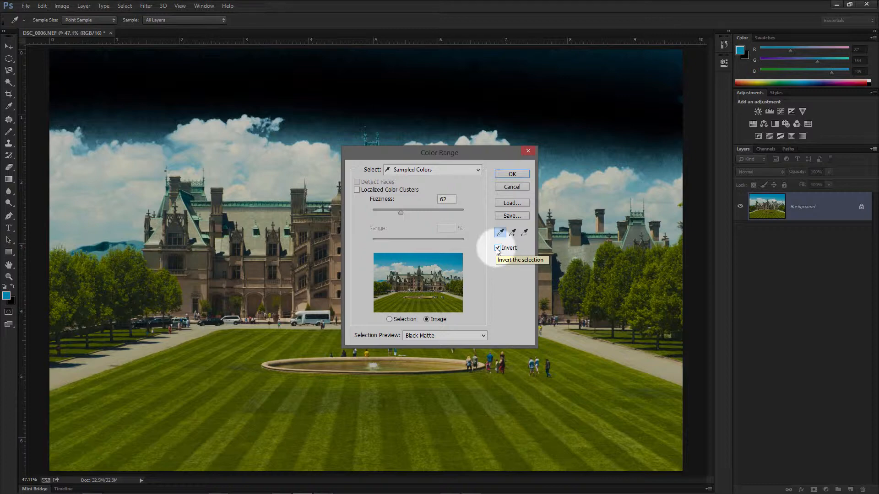
left_click(498, 249)
left_click(186, 298)
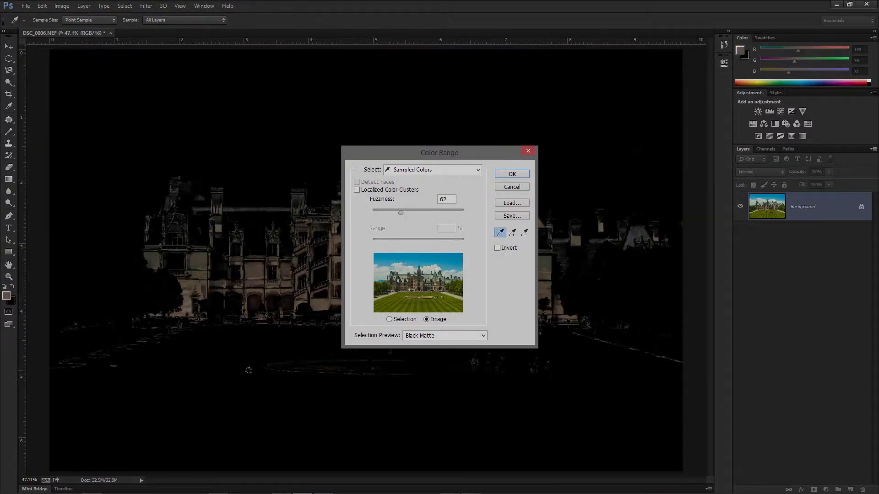
left_click(248, 371)
left_click(206, 124)
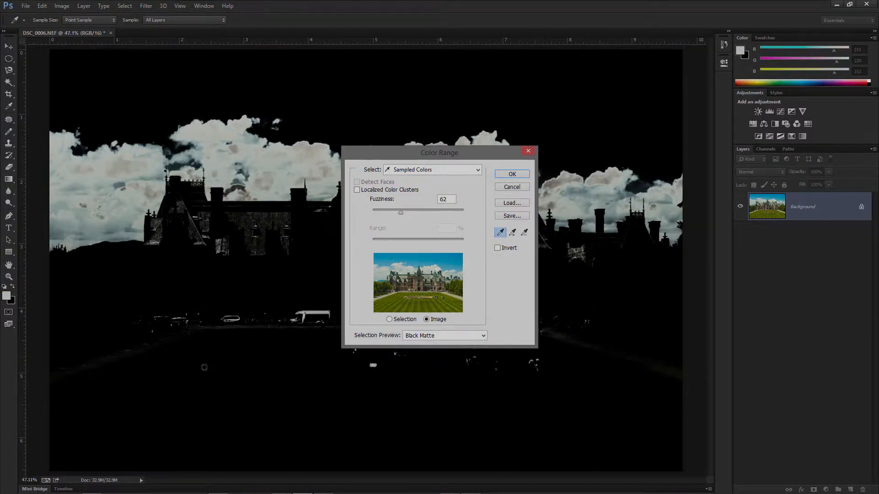
Sample the lawn and tree greens for the color range, try adding a dark tree tone, and undo that addition
left_click(208, 376)
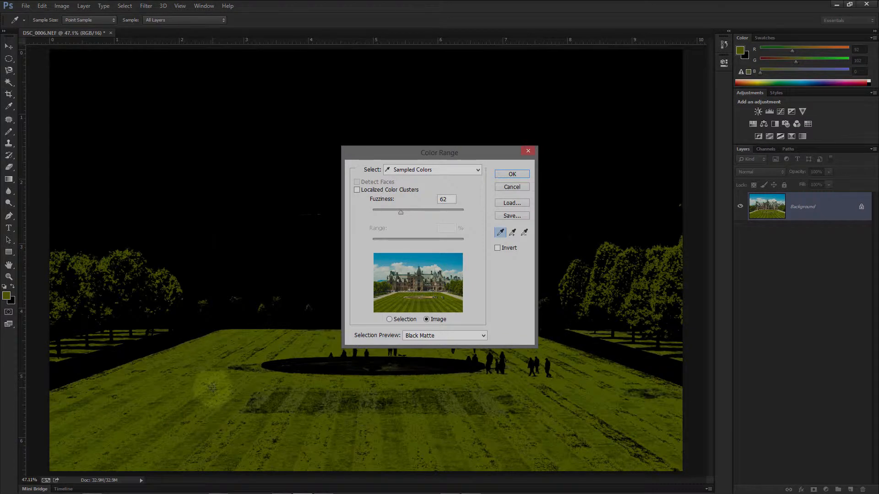
left_click(241, 423)
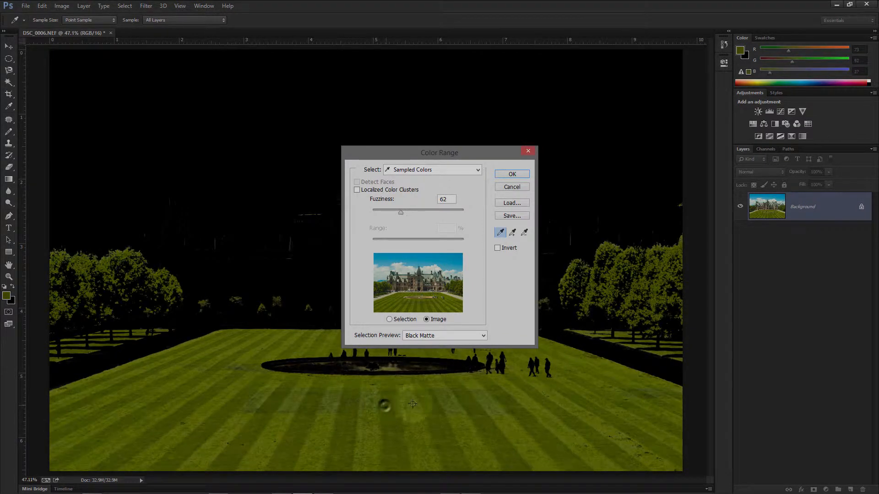
left_click(117, 300)
left_click(143, 291)
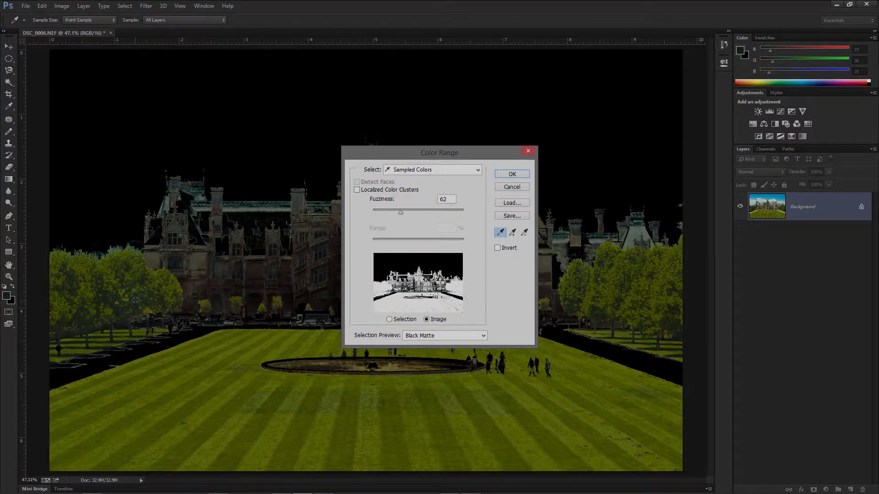
key("ctrl+z")
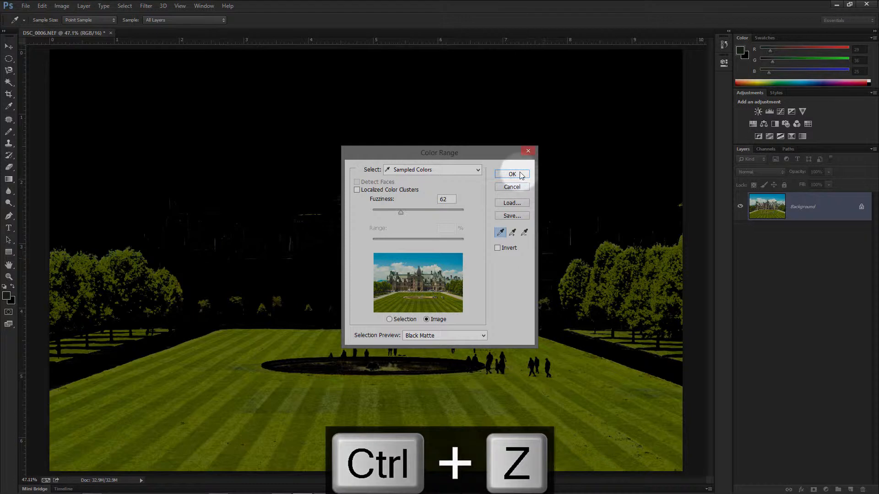
Set the Color Range selection preview to Quick Mask and apply the greenery selection
left_click(458, 336)
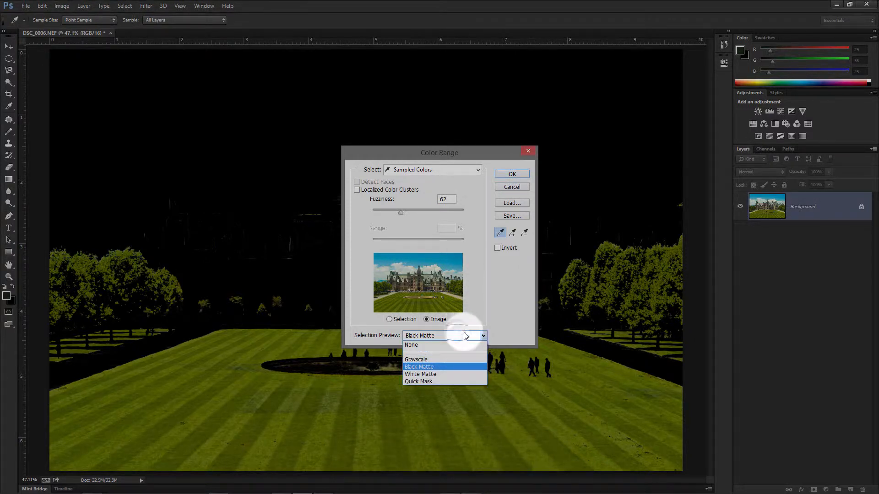
left_click(451, 383)
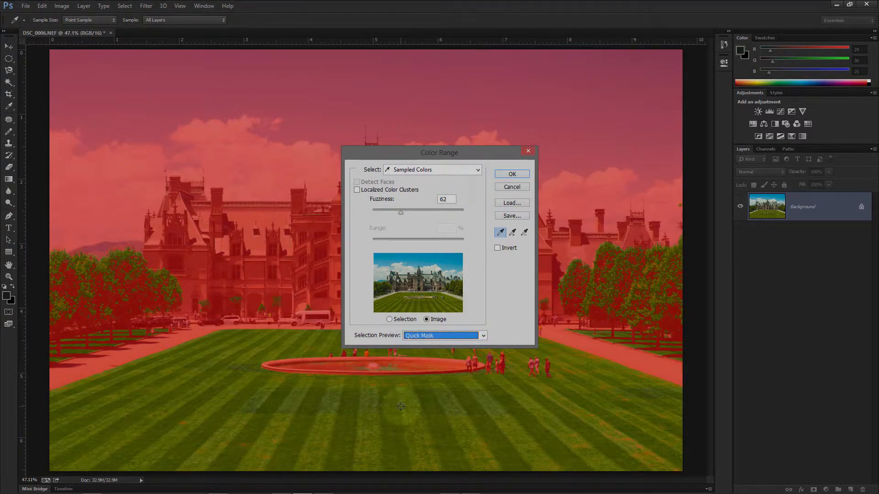
left_click(512, 173)
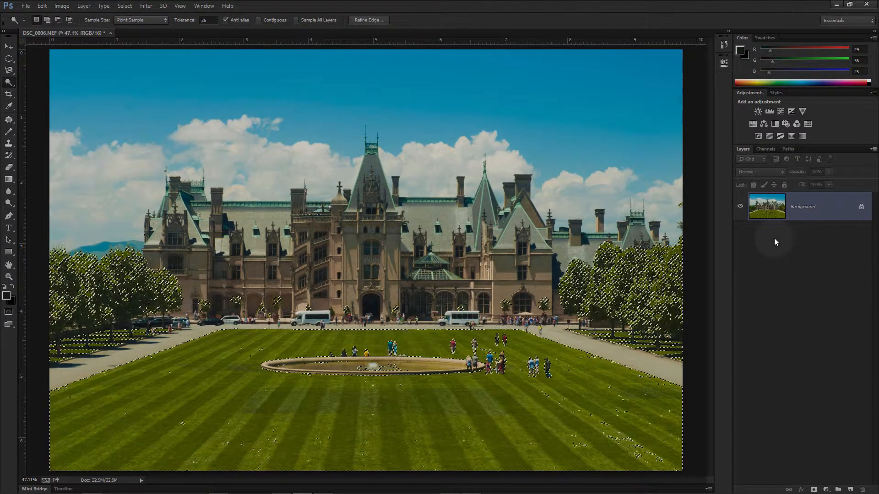
Place a copy of the color-range selection on a new layer and hide the Background layer
key("ctrl+v")
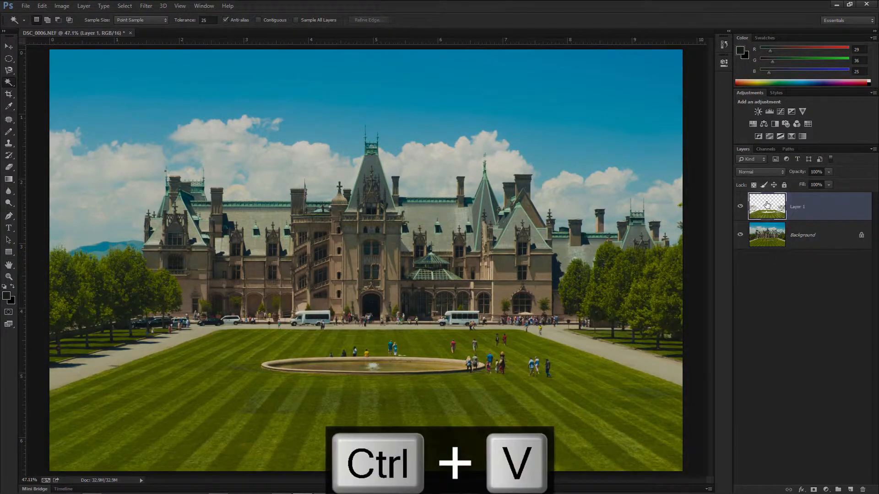
left_click(742, 235)
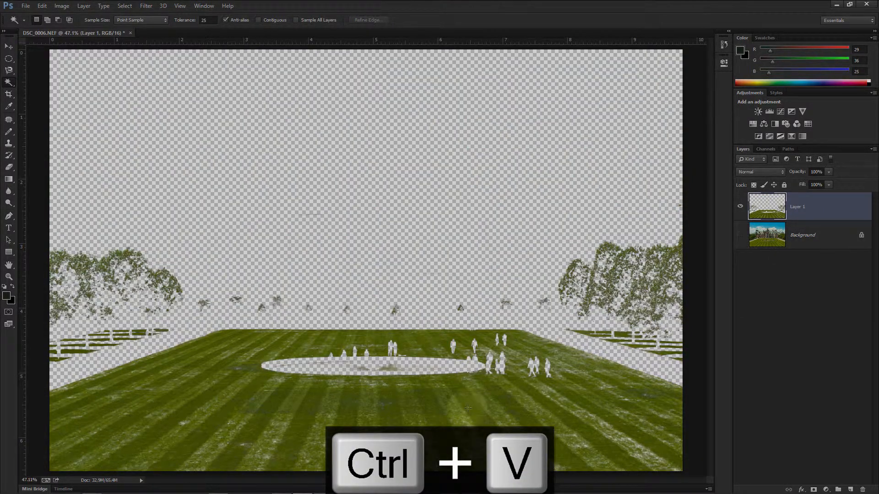